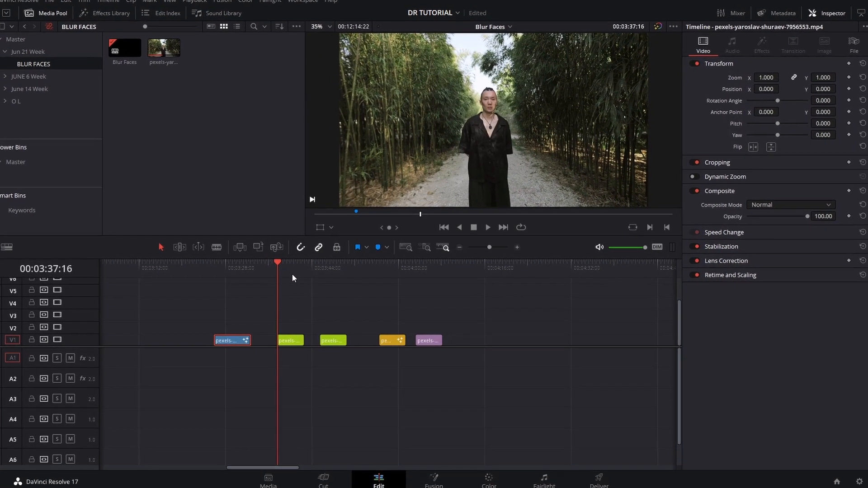
- Preview the blue example clip and open the first green timeline clip in the Fusion page
{"action": "left_click_drag", "start_coordinate": [219, 274], "coordinate": [223, 269]}
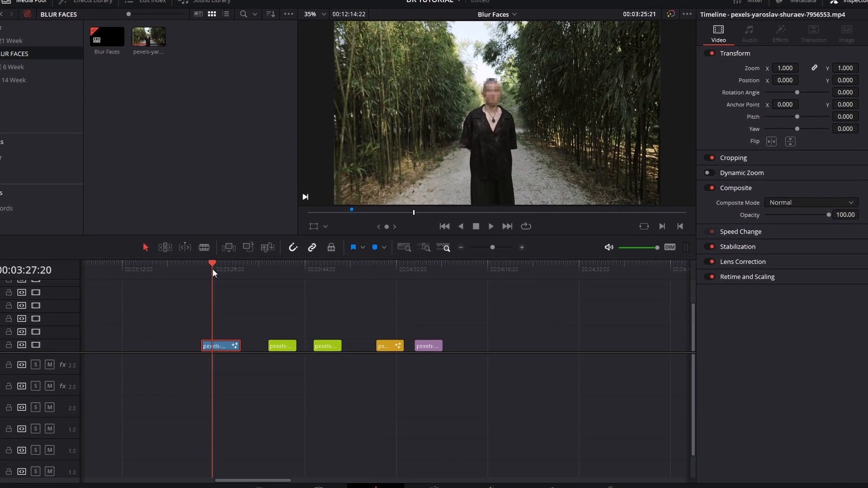
{"action": "key", "text": "space"}
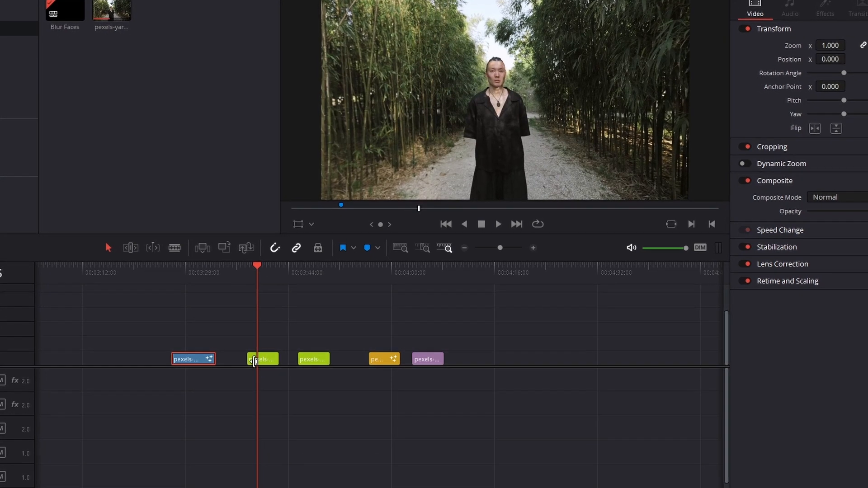
{"action": "left_click", "coordinate": [270, 362]}
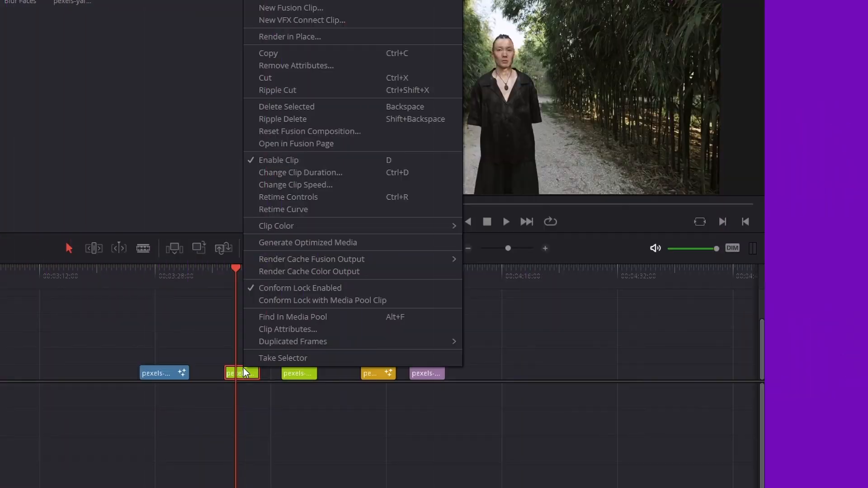
{"action": "left_click", "coordinate": [315, 144]}
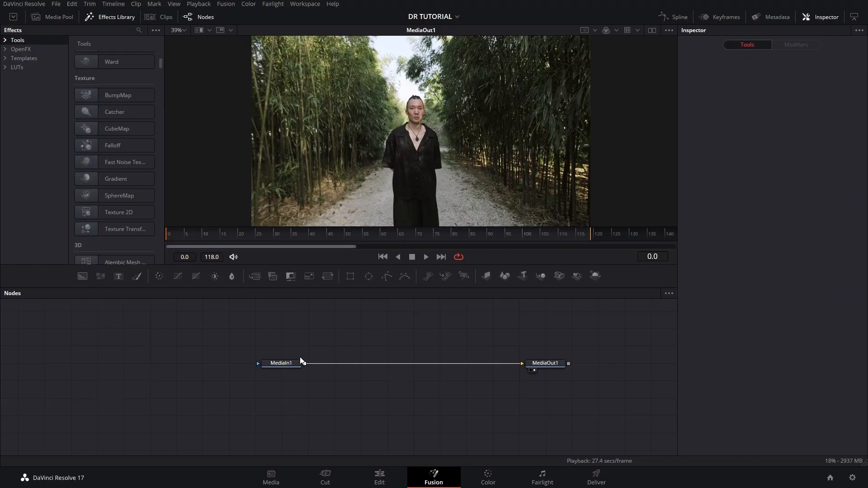
- Add a Tracker node between MediaIn1 and MediaOut1
{"action": "left_click", "coordinate": [281, 365]}
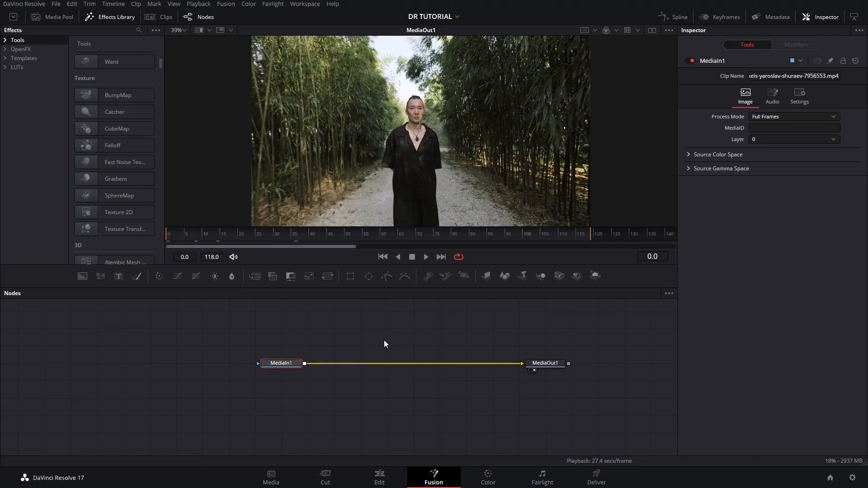
{"action": "key", "text": "shift+space"}
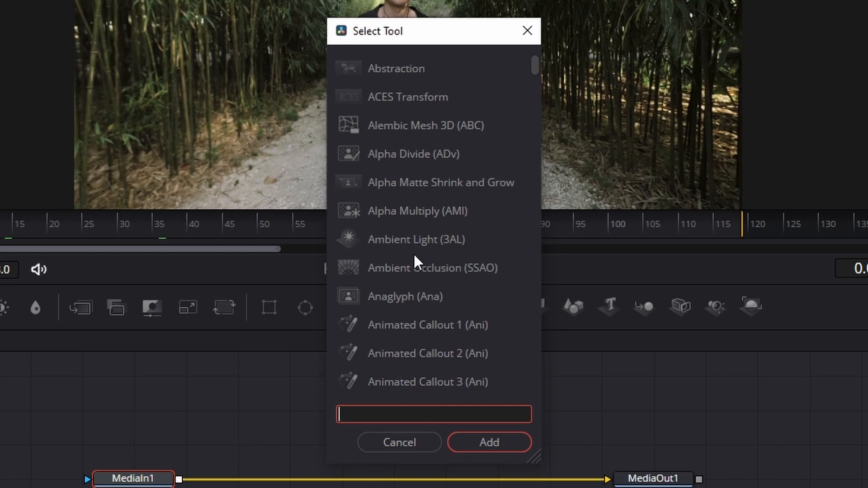
{"action": "type", "text": "trac"}
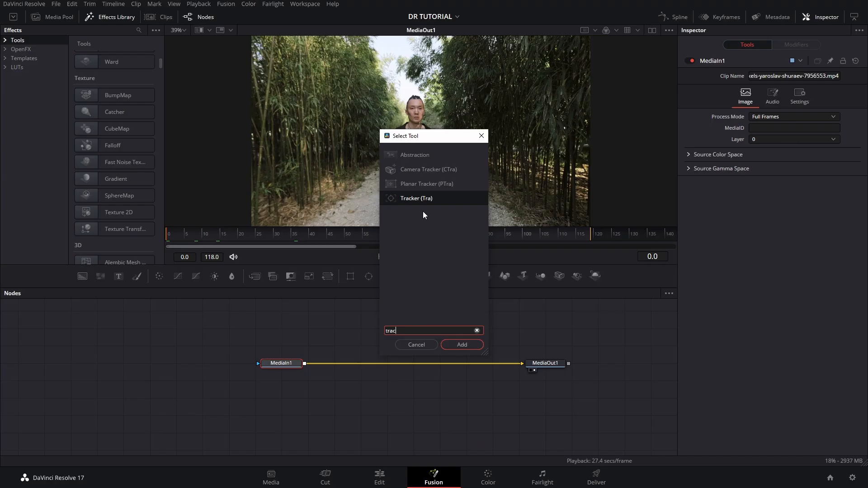
{"action": "left_click", "coordinate": [462, 346]}
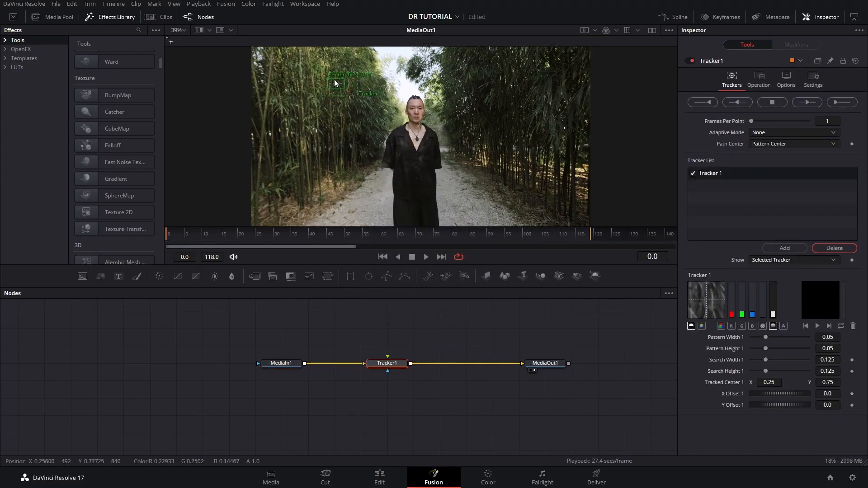
- Position the tracker pattern over the man's eyes and track it forward from frame 0
{"action": "left_click_drag", "start_coordinate": [331, 81], "coordinate": [411, 108]}
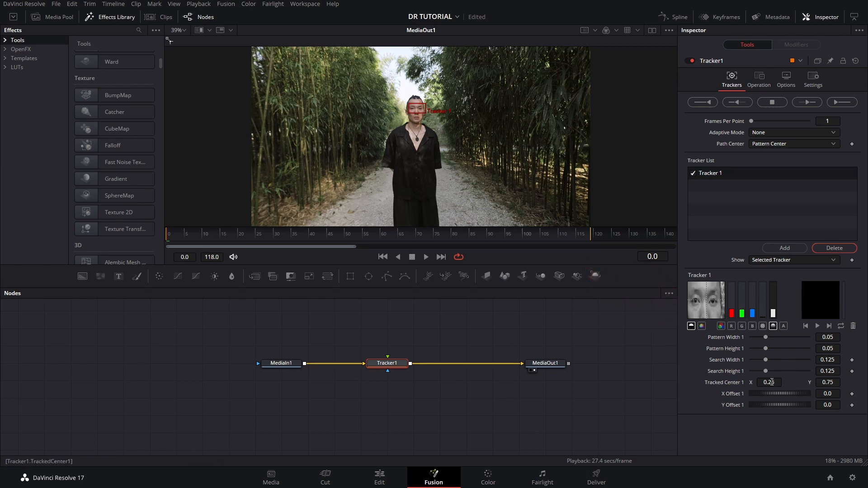
{"action": "left_click", "coordinate": [772, 382]}
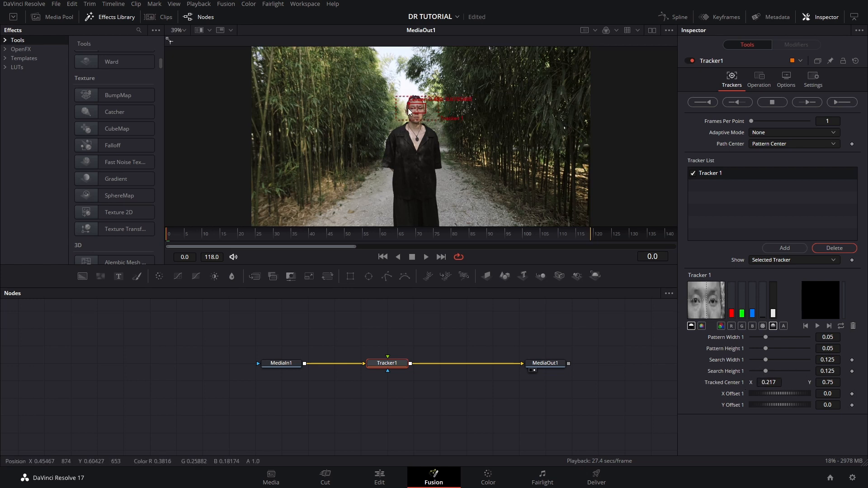
{"action": "left_click_drag", "start_coordinate": [409, 104], "coordinate": [408, 107]}
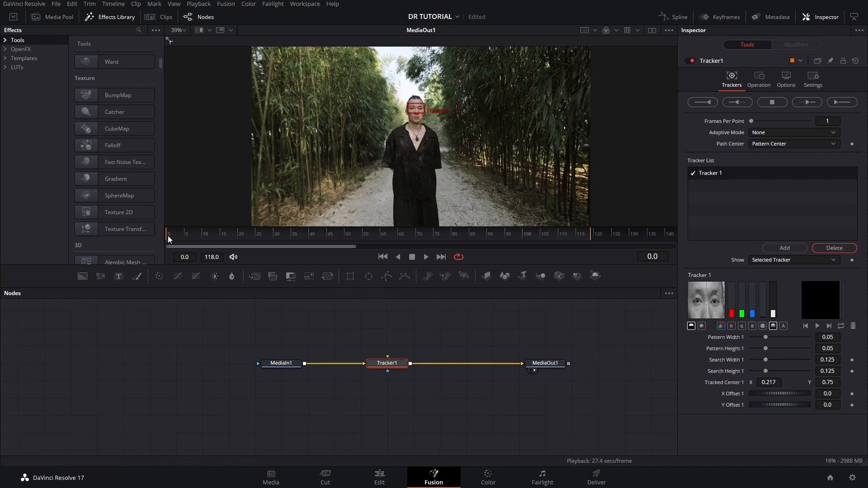
{"action": "left_click", "coordinate": [806, 103]}
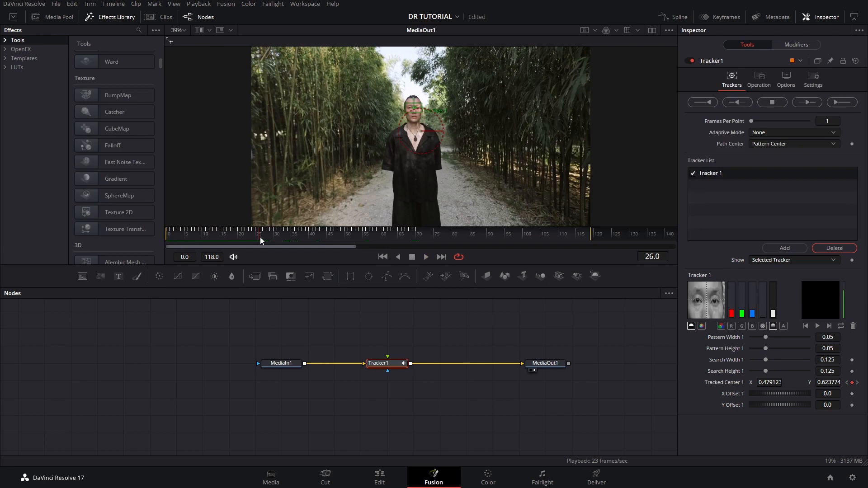
- Scrub and play through the tracked frames to check how the tracker follows the face
{"action": "left_click_drag", "start_coordinate": [224, 234], "coordinate": [123, 240]}
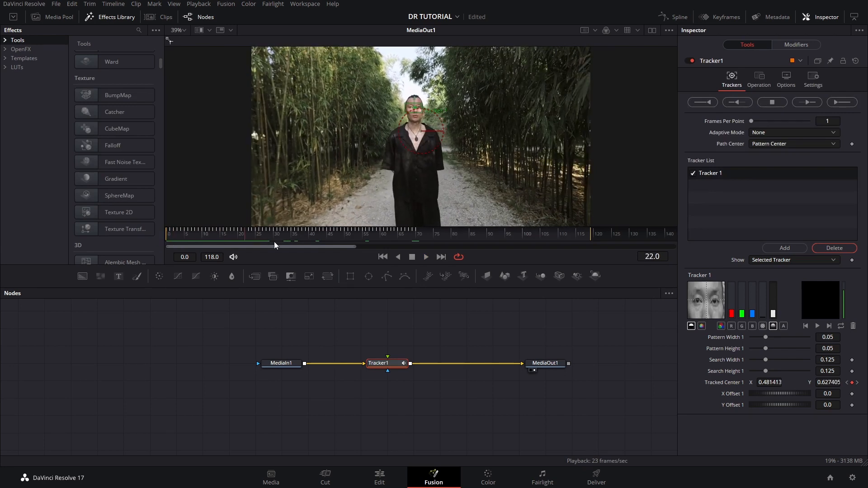
{"action": "left_click", "coordinate": [386, 236]}
{"action": "left_click_drag", "start_coordinate": [386, 237], "coordinate": [166, 243]}
{"action": "left_click", "coordinate": [352, 336]}
{"action": "key", "text": "space"}
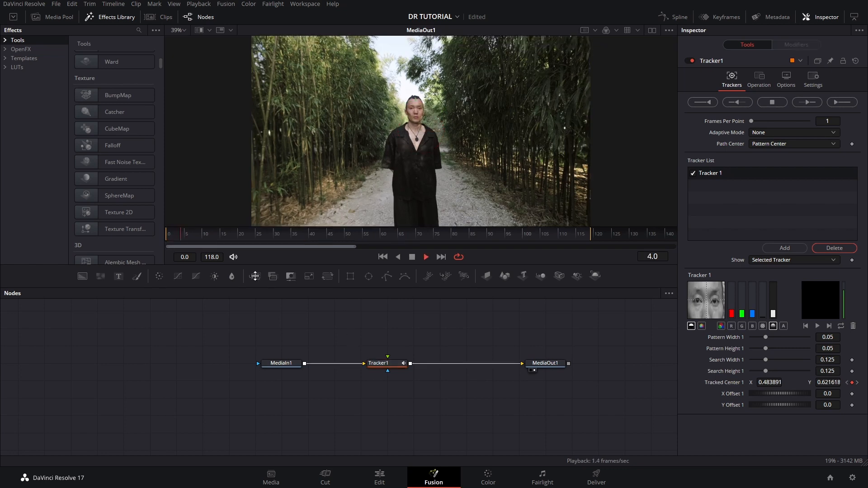
{"action": "key", "text": "space"}
- Set the Tracker1 node's operation to Match Move
{"action": "left_click", "coordinate": [385, 364]}
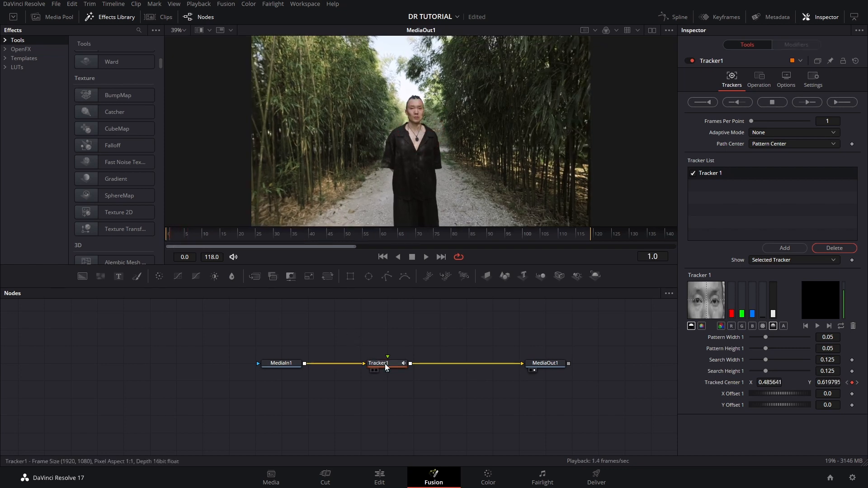
{"action": "left_click", "coordinate": [760, 77]}
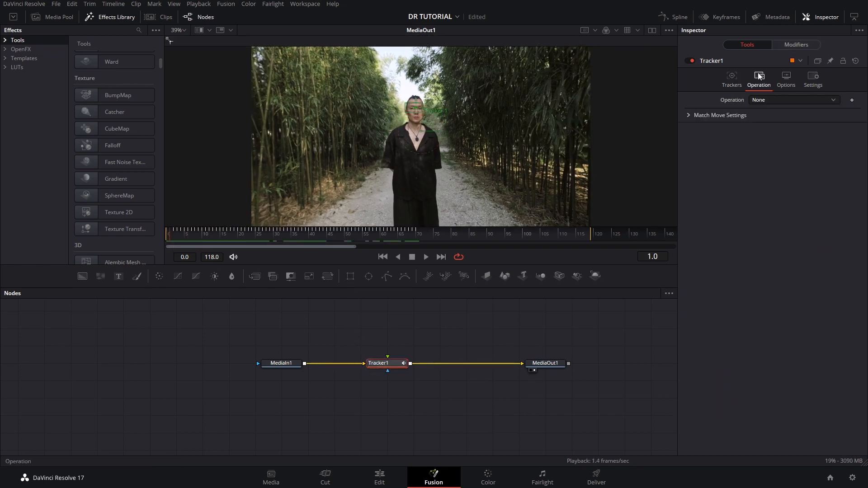
{"action": "left_click", "coordinate": [766, 100]}
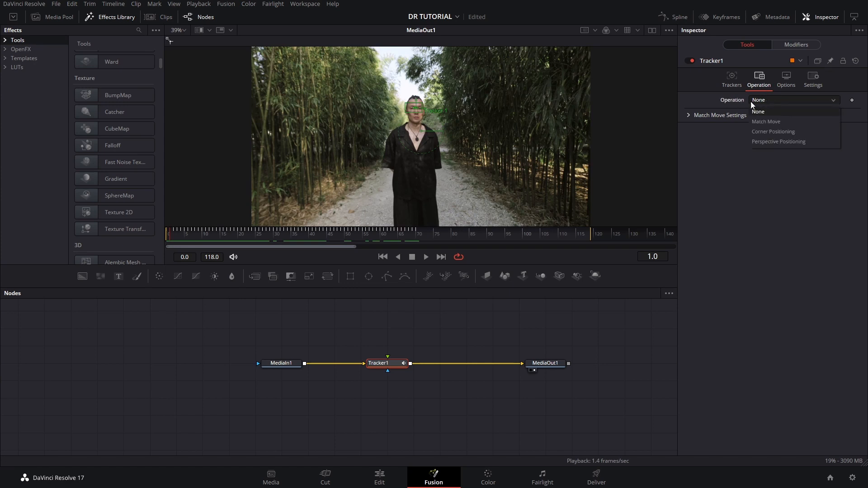
{"action": "left_click", "coordinate": [766, 122]}
- Duplicate the MediaIn1 node and connect the copy's output to Tracker1's foreground input
{"action": "left_click", "coordinate": [281, 363]}
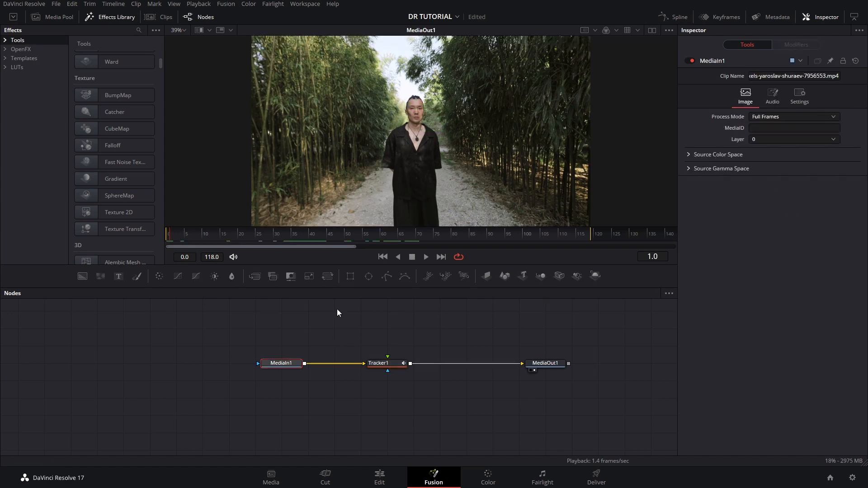
{"action": "key", "text": "ctrl+v"}
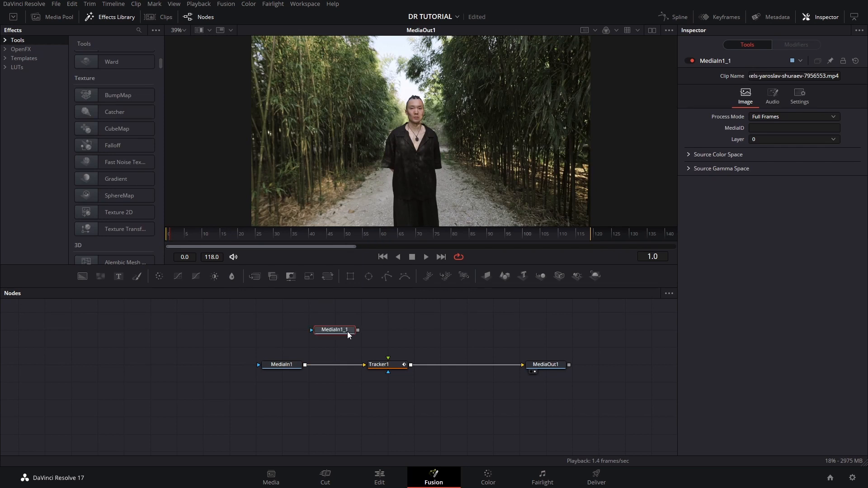
{"action": "left_click_drag", "start_coordinate": [346, 333], "coordinate": [388, 359]}
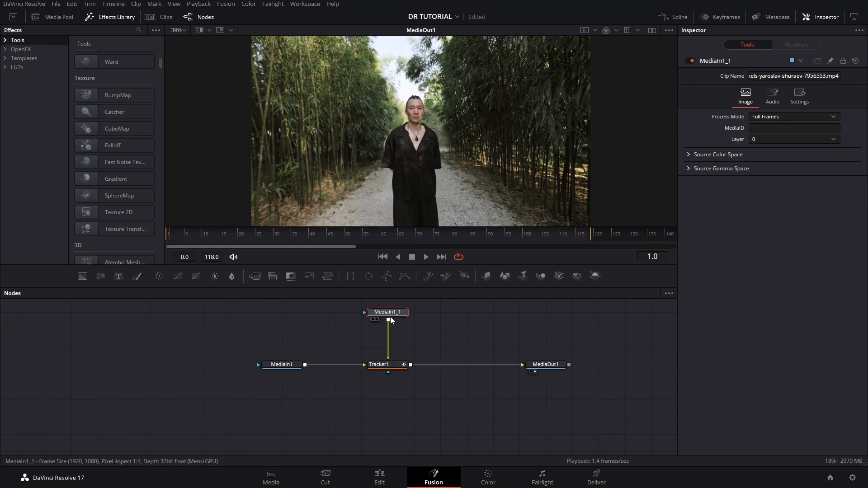
- Mask the duplicated media node with an ellipse fitted over the man's face, about 0.052 wide and 0.080 high
{"action": "scroll", "coordinate": [393, 348], "scroll_direction": "up", "scroll_amount": 2}
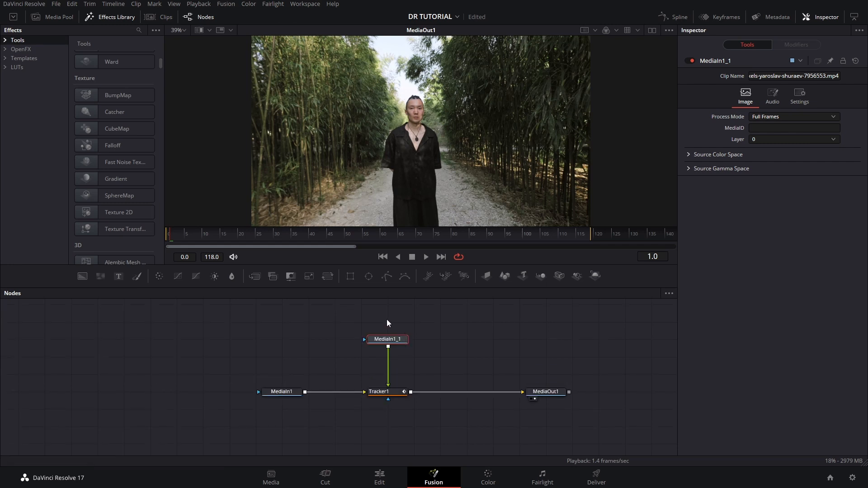
{"action": "left_click", "coordinate": [369, 278]}
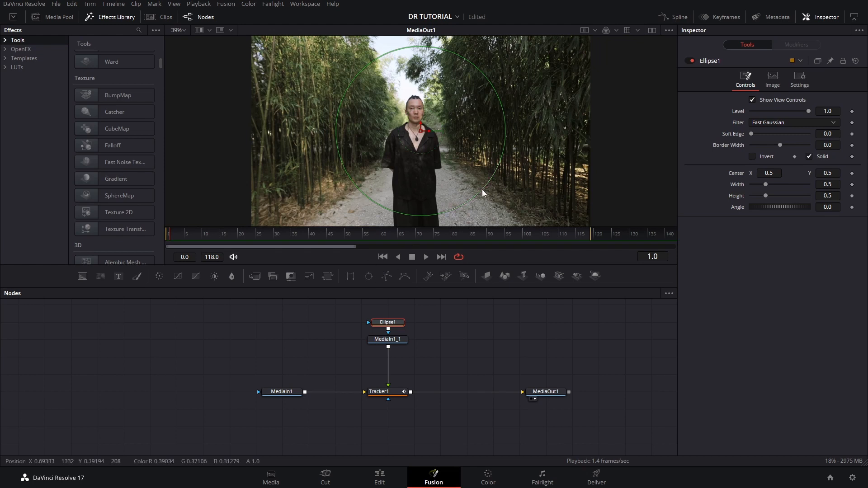
{"action": "left_click_drag", "start_coordinate": [483, 194], "coordinate": [431, 141]}
{"action": "scroll", "coordinate": [417, 116], "scroll_direction": "up", "scroll_amount": 8}
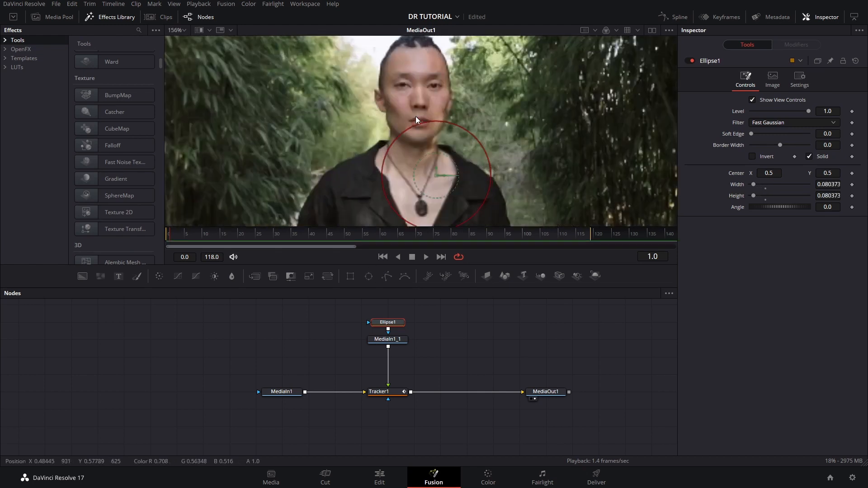
{"action": "left_click_drag", "start_coordinate": [446, 202], "coordinate": [425, 111]}
{"action": "scroll", "coordinate": [451, 114], "scroll_direction": "down", "scroll_amount": 2}
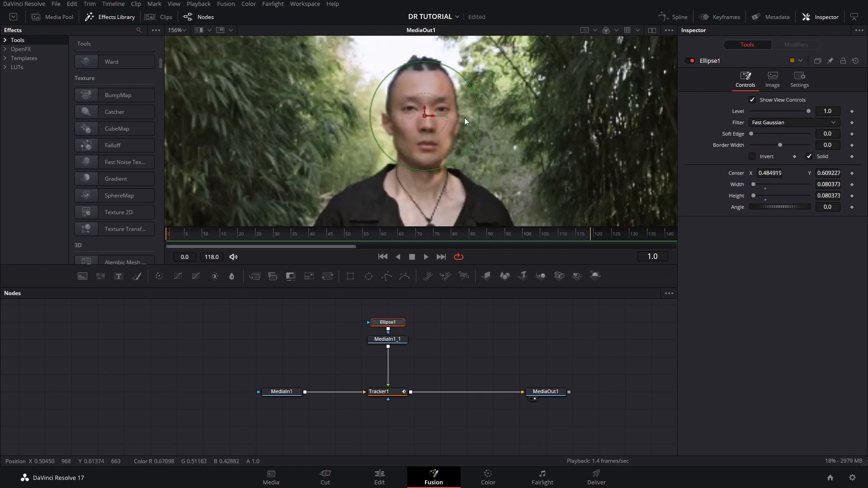
{"action": "left_click_drag", "start_coordinate": [478, 124], "coordinate": [460, 126]}
- Insert a Mosaic Blur node between MediaIn1_1 and Tracker1
{"action": "left_click", "coordinate": [398, 337]}
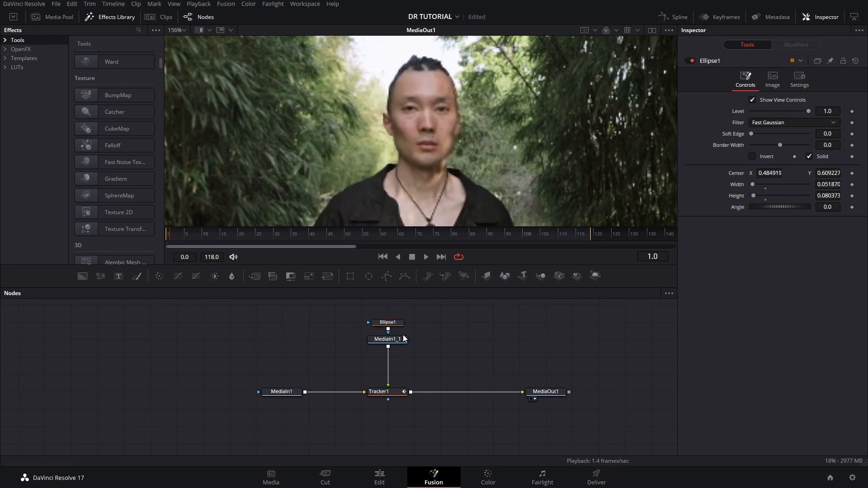
{"action": "key", "text": "shift+space"}
{"action": "type", "text": "trac"}
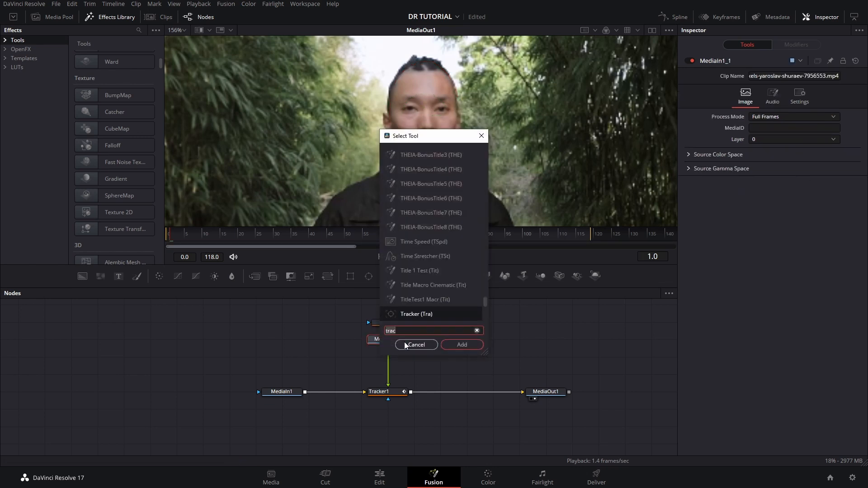
{"action": "key", "text": "BackSpace"}
{"action": "key", "text": "BackSpace"}
{"action": "key", "text": "BackSpace"}
{"action": "key", "text": "BackSpace"}
{"action": "type", "text": "blur"}
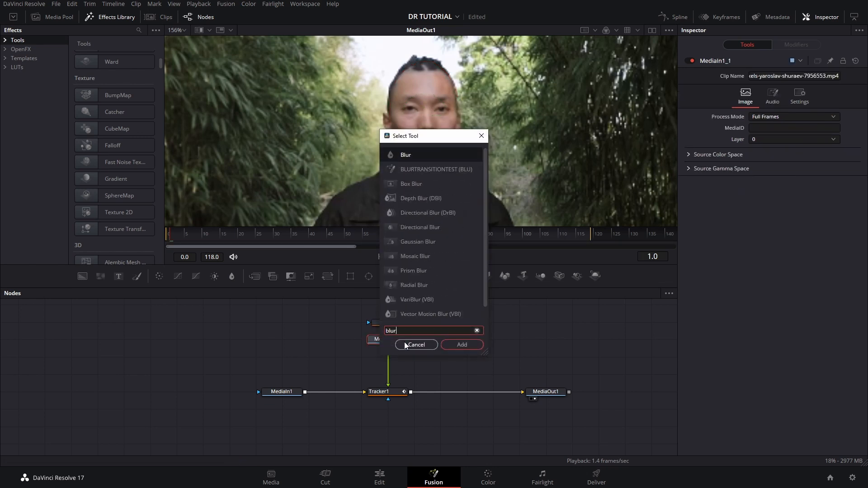
{"action": "left_click", "coordinate": [406, 258]}
{"action": "left_click", "coordinate": [463, 345]}
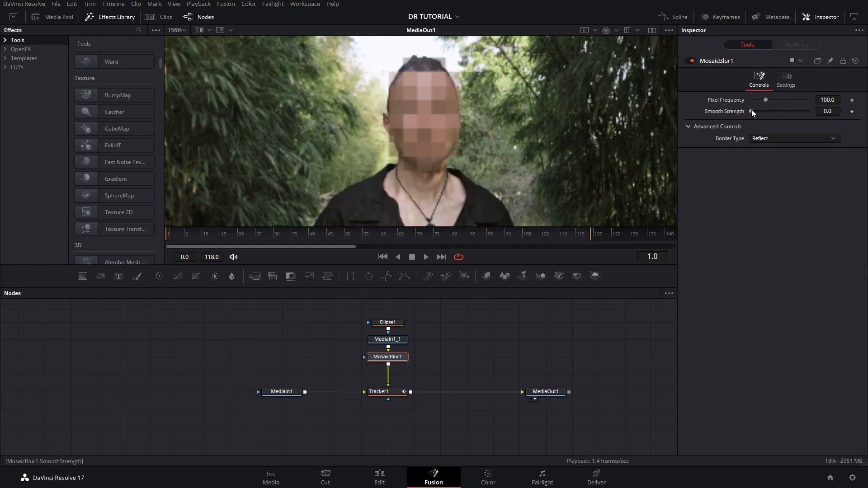
- Try Pixel Frequency values of 44.1, 31.5 and 337.0 on the mosaic blur, and reset it to 100.0
{"action": "mouse_move", "coordinate": [751, 112]}
{"action": "left_mouse_down"}
{"action": "mouse_move", "coordinate": [802, 121]}
{"action": "mouse_move", "coordinate": [768, 127]}
{"action": "mouse_move", "coordinate": [809, 116]}
{"action": "mouse_move", "coordinate": [738, 110]}
{"action": "mouse_move", "coordinate": [772, 102]}
{"action": "mouse_move", "coordinate": [760, 104]}
{"action": "left_mouse_up"}
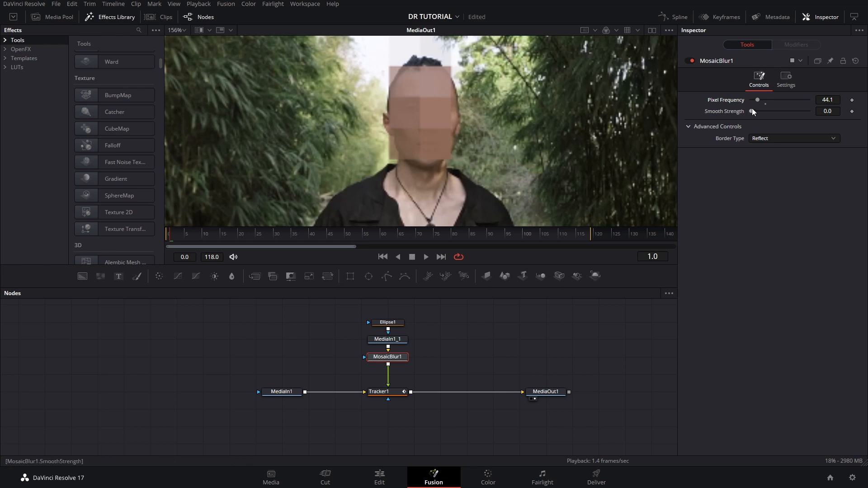
{"action": "left_click_drag", "start_coordinate": [757, 102], "coordinate": [756, 103]}
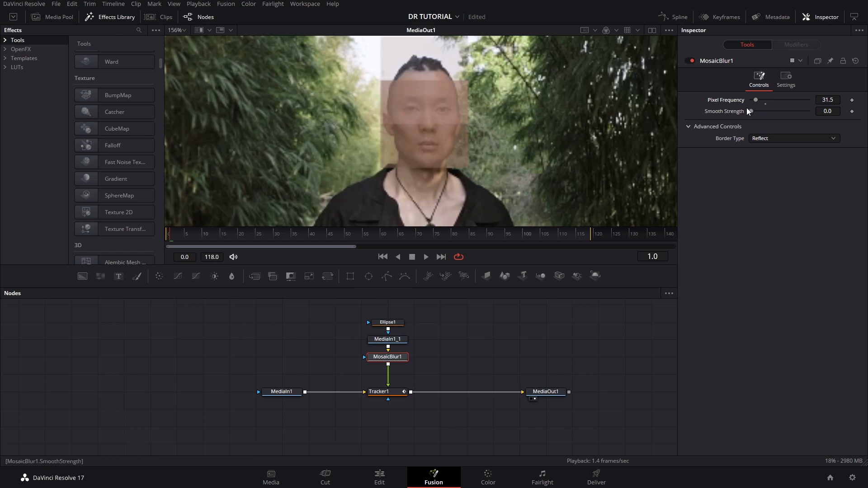
{"action": "left_click_drag", "start_coordinate": [758, 99], "coordinate": [800, 102]}
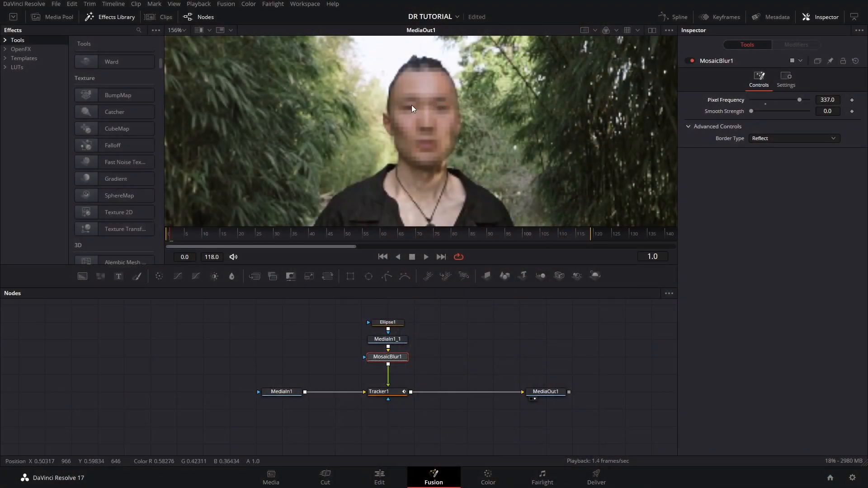
{"action": "left_click", "coordinate": [767, 103]}
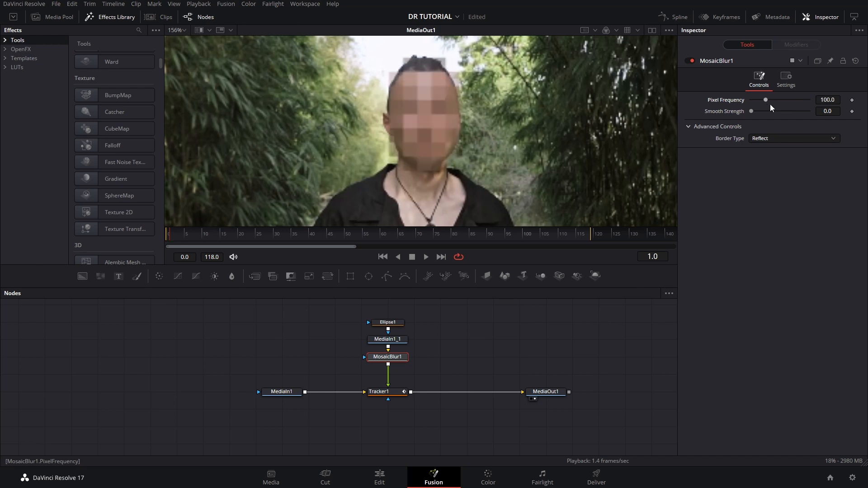
- Set the mosaic blur's Pixel Frequency to about 118.4 and look through the Border Type options
{"action": "left_click_drag", "start_coordinate": [831, 99], "coordinate": [842, 99]}
{"action": "left_click", "coordinate": [774, 138]}
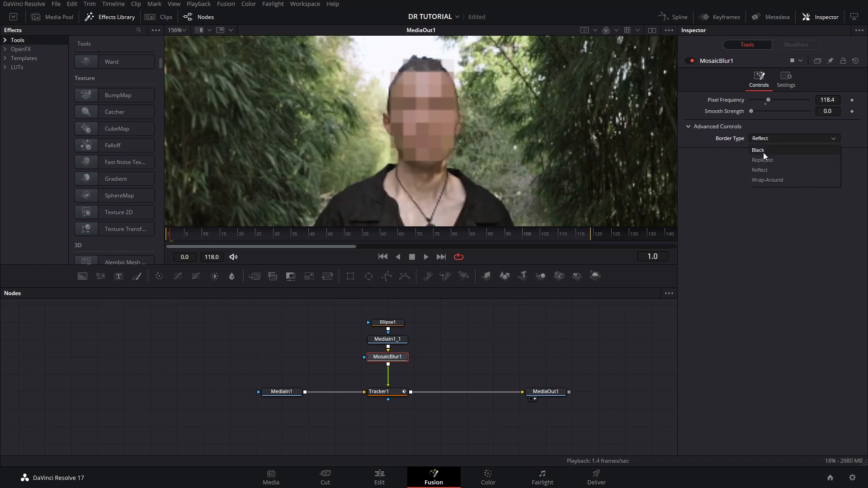
{"action": "left_click", "coordinate": [493, 151]}
- Play back the composition to check that the mosaic blur follows the man's face
{"action": "scroll", "coordinate": [482, 182], "scroll_direction": "down", "scroll_amount": 4}
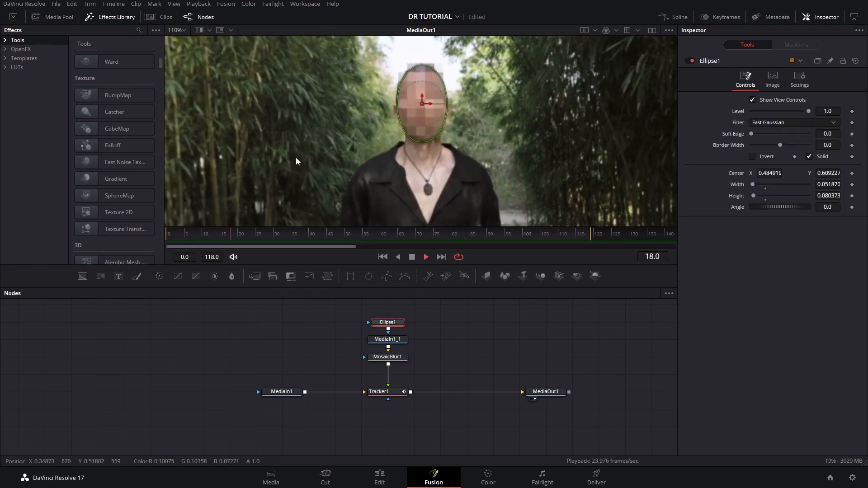
{"action": "key", "text": "space"}
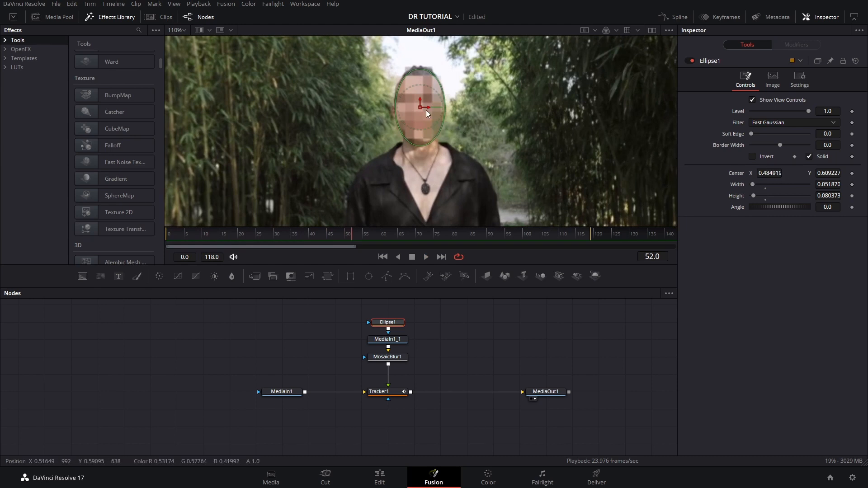
- Enlarge the ellipse mask around the face to a width of about 0.061 and height of about 0.094, with Soft Edge at 0.00117
{"action": "left_click_drag", "start_coordinate": [436, 130], "coordinate": [443, 138]}
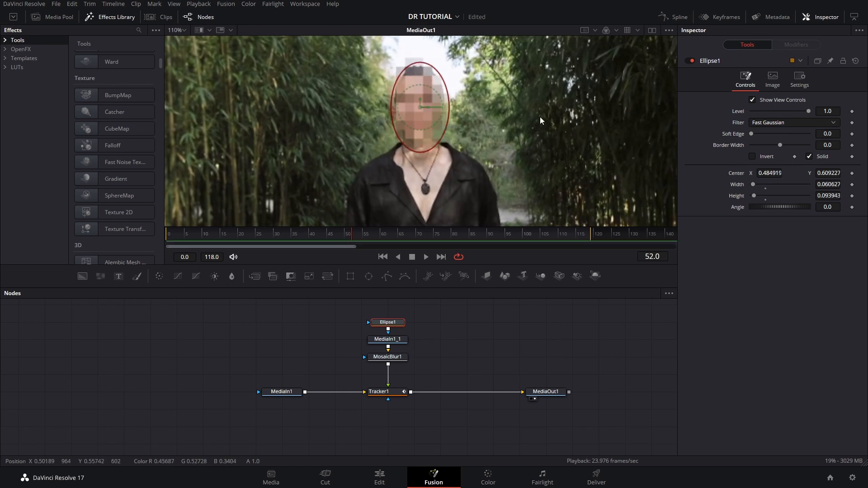
{"action": "left_click_drag", "start_coordinate": [752, 134], "coordinate": [752, 134]}
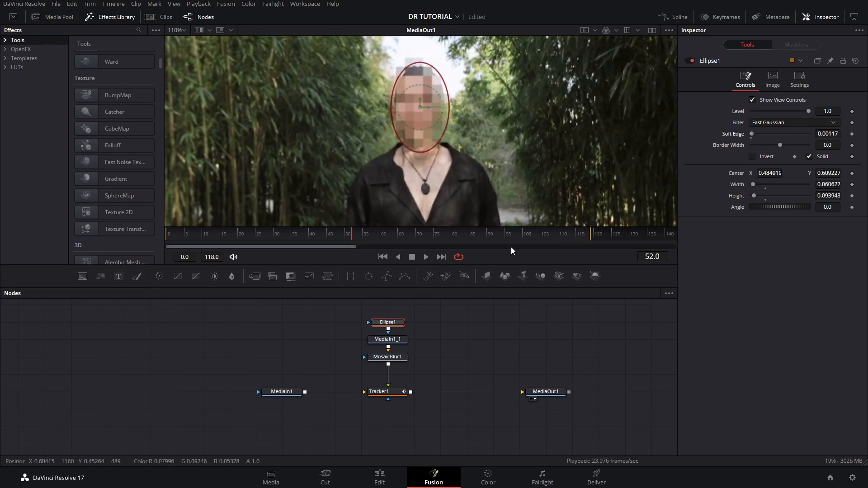
{"action": "left_click", "coordinate": [504, 322]}
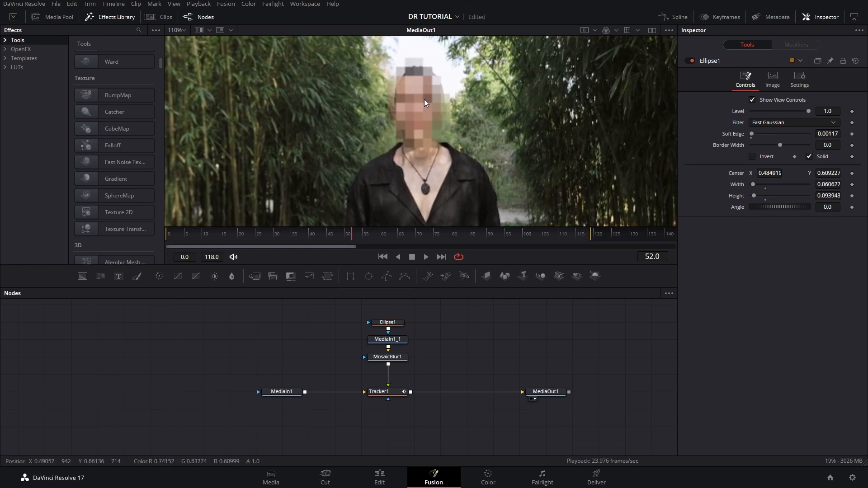
{"action": "scroll", "coordinate": [428, 146], "scroll_direction": "down", "scroll_amount": 2}
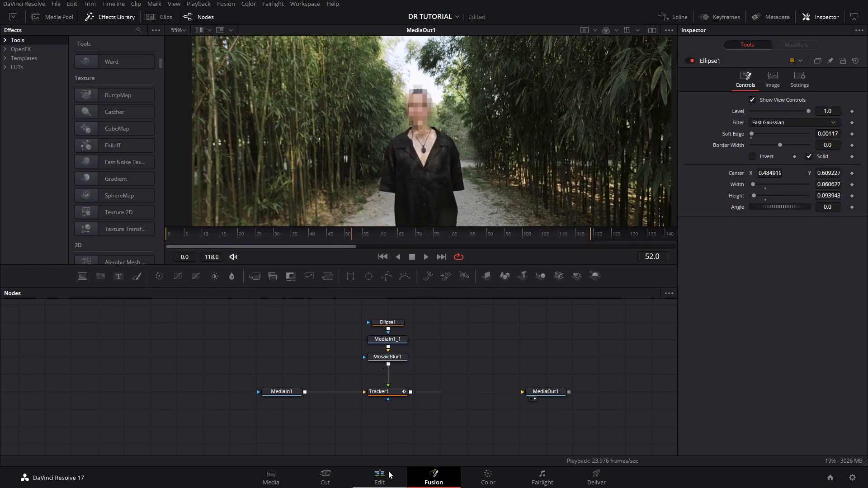
- Open the unblurred timeline clip on the Color page and add a serial node after node 01
{"action": "left_click", "coordinate": [389, 475]}
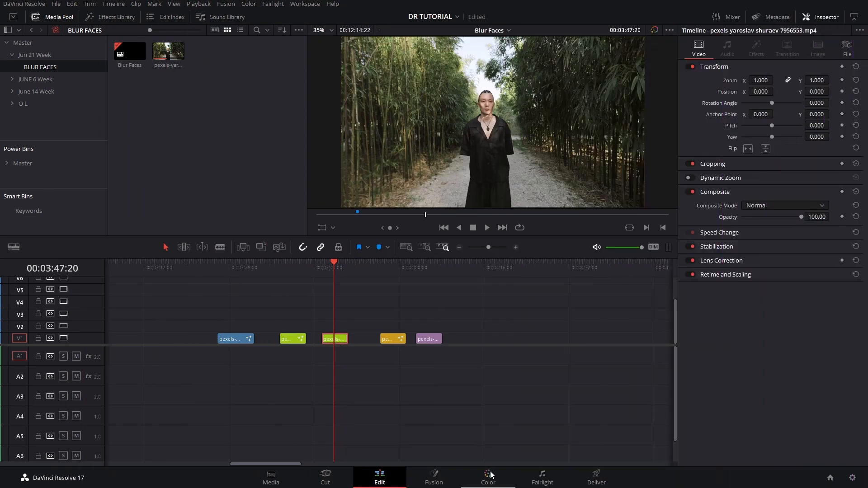
{"action": "left_click", "coordinate": [488, 476]}
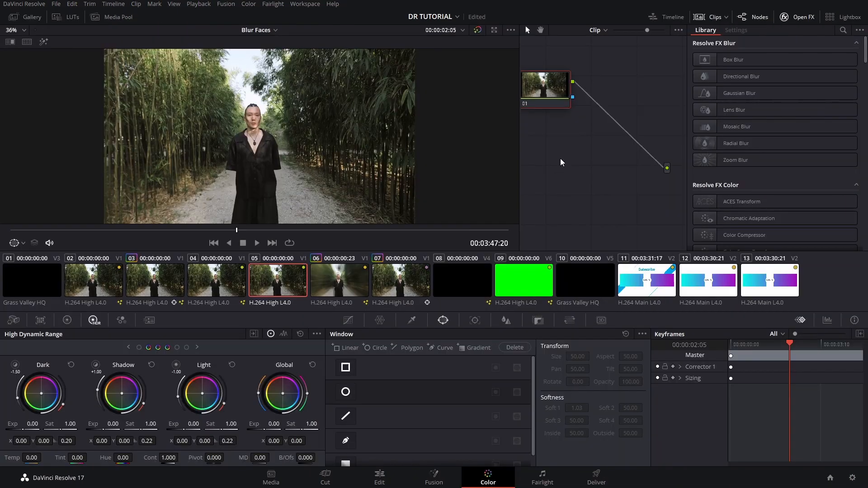
{"action": "right_click", "coordinate": [550, 99]}
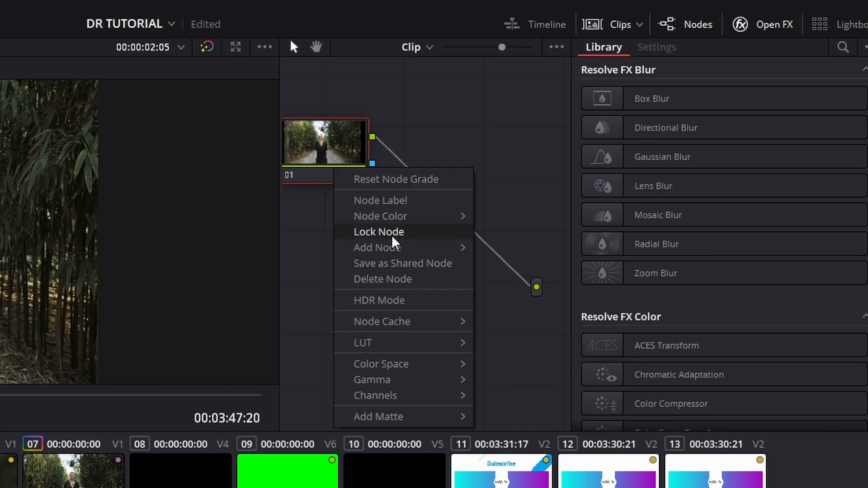
{"action": "mouse_move", "coordinate": [393, 248]}
{"action": "left_click", "coordinate": [534, 250]}
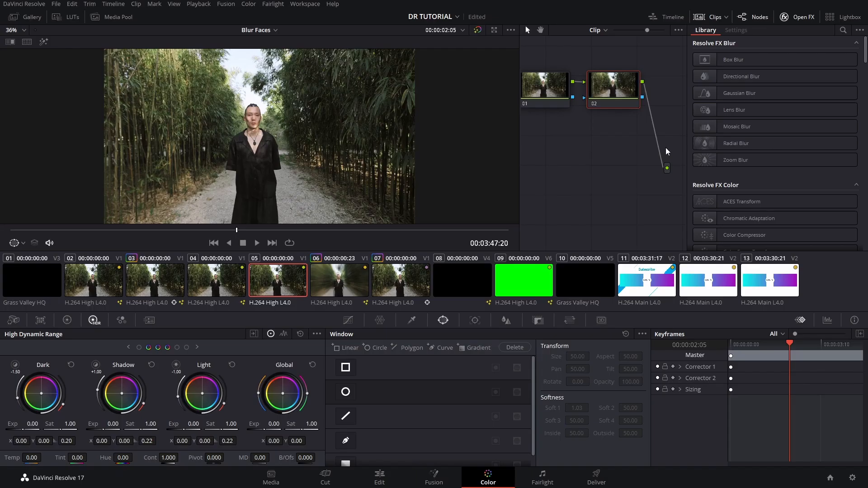
- At the clip's first frame, add a circle window to node 02 and narrow it to a size of about 13.1 and aspect of about 35.5
{"action": "left_click", "coordinate": [12, 230]}
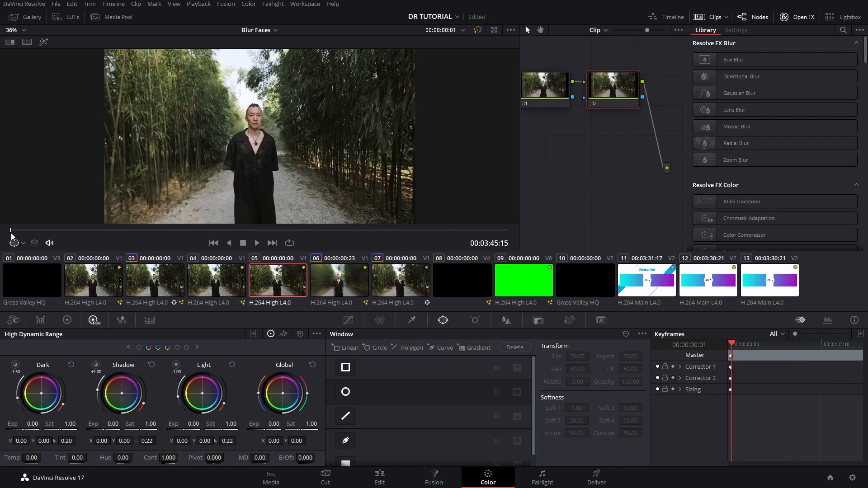
{"action": "left_click", "coordinate": [346, 394]}
{"action": "scroll", "coordinate": [255, 193], "scroll_direction": "up", "scroll_amount": 1}
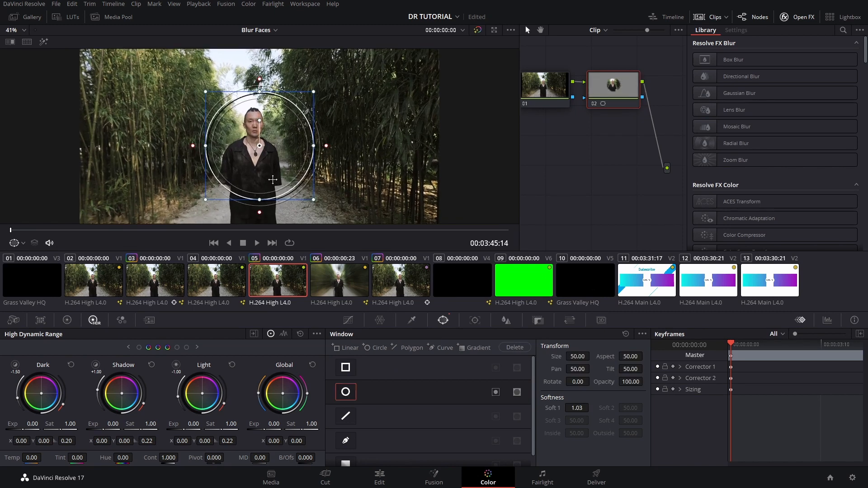
{"action": "left_click_drag", "start_coordinate": [262, 217], "coordinate": [260, 179]}
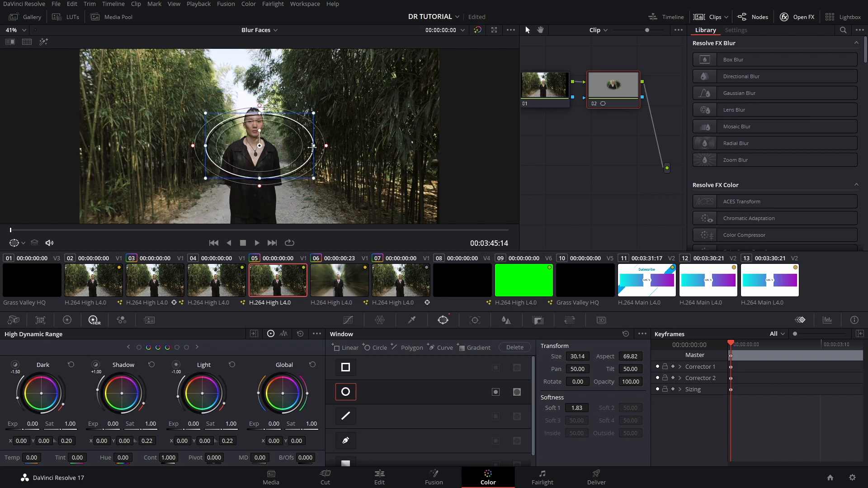
{"action": "left_click_drag", "start_coordinate": [316, 147], "coordinate": [274, 147]}
- Move the circle window onto the man's face and fit it to a size of about 7.35 and aspect of about 28.15
{"action": "scroll", "coordinate": [253, 167], "scroll_direction": "up", "scroll_amount": 5}
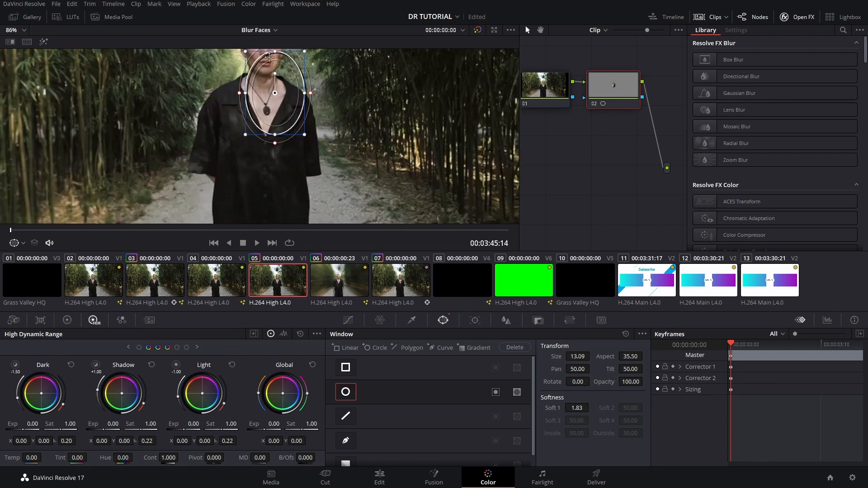
{"action": "scroll", "coordinate": [276, 80], "scroll_direction": "up", "scroll_amount": 1}
{"action": "left_click_drag", "start_coordinate": [276, 80], "coordinate": [353, 134]}
{"action": "left_click_drag", "start_coordinate": [312, 194], "coordinate": [312, 171]}
{"action": "left_click_drag", "start_coordinate": [311, 138], "coordinate": [338, 120]}
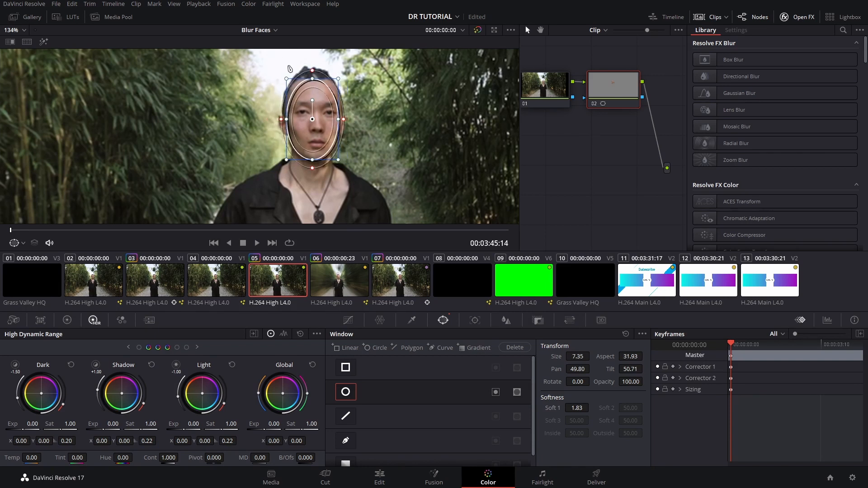
{"action": "left_click_drag", "start_coordinate": [315, 81], "coordinate": [314, 74]}
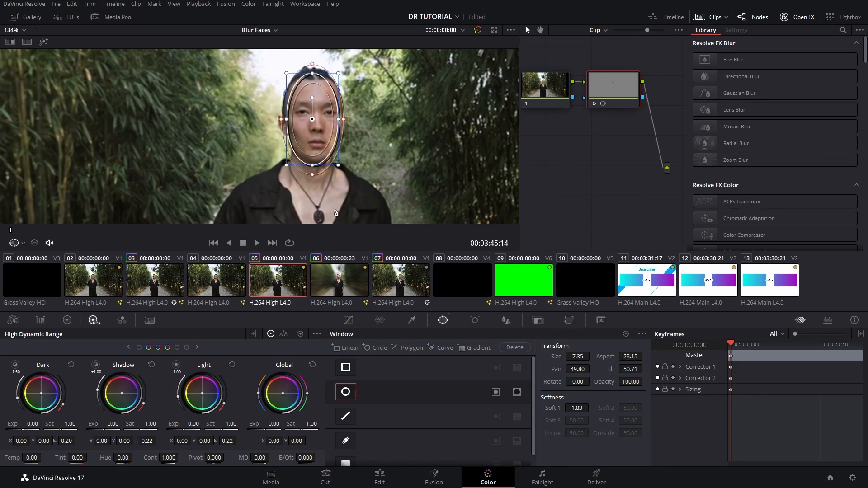
- Track the face window forward through the clip and exclude 3D and Zoom from the tracking
{"action": "left_click", "coordinate": [474, 321]}
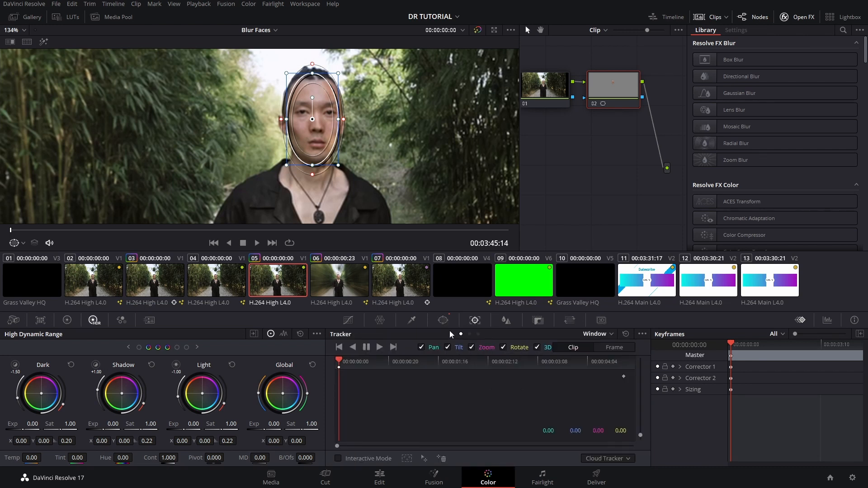
{"action": "left_click", "coordinate": [380, 347]}
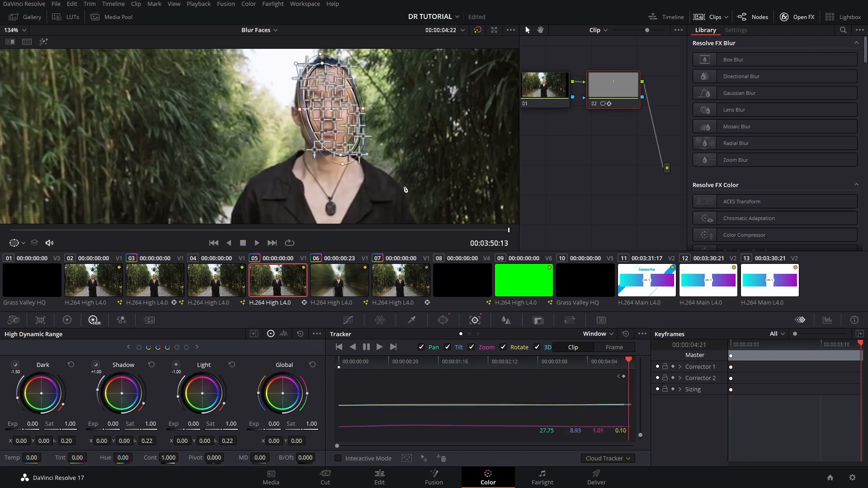
{"action": "left_click", "coordinate": [538, 347]}
{"action": "left_click", "coordinate": [472, 347]}
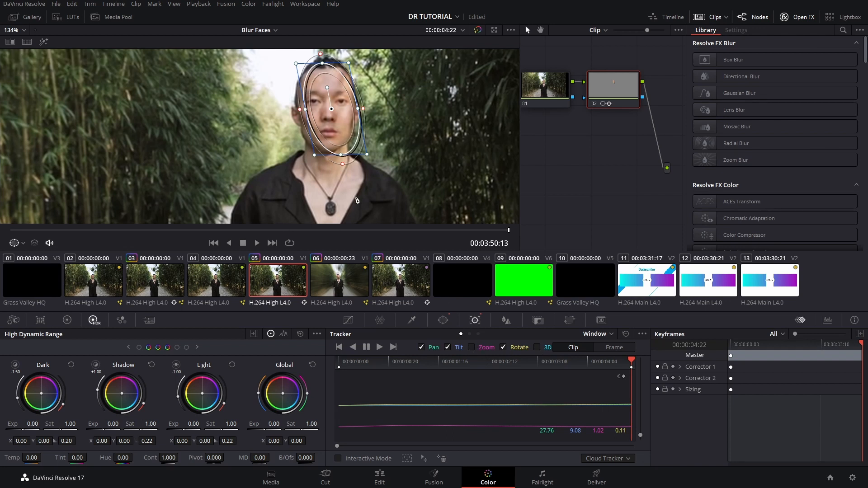
- Play the clip from its first frame to check that the window follows the face, and return to the start
{"action": "key", "text": "Home"}
{"action": "scroll", "coordinate": [331, 142], "scroll_direction": "down", "scroll_amount": 2}
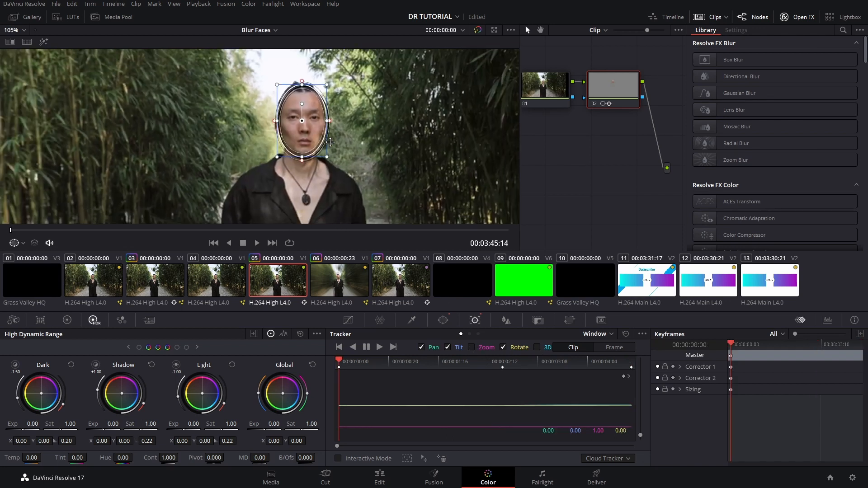
{"action": "key", "text": "space"}
{"action": "key", "text": "space"}
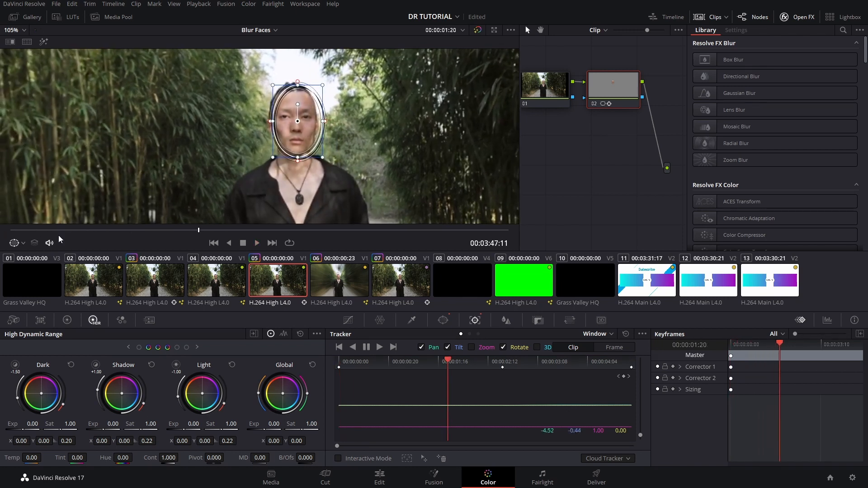
{"action": "key", "text": "Home"}
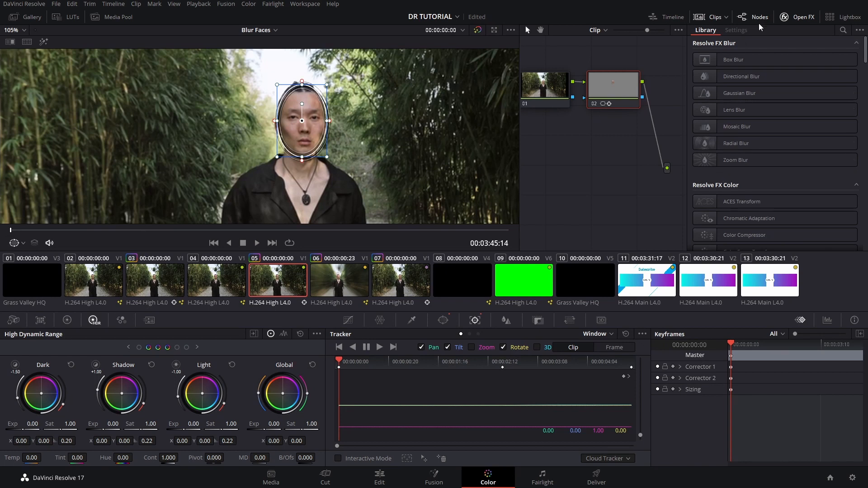
- Apply the Resolve FX Mosaic Blur to node 02 and play the clip back to check the blurred face
{"action": "left_click", "coordinate": [802, 18]}
{"action": "left_click", "coordinate": [801, 18]}
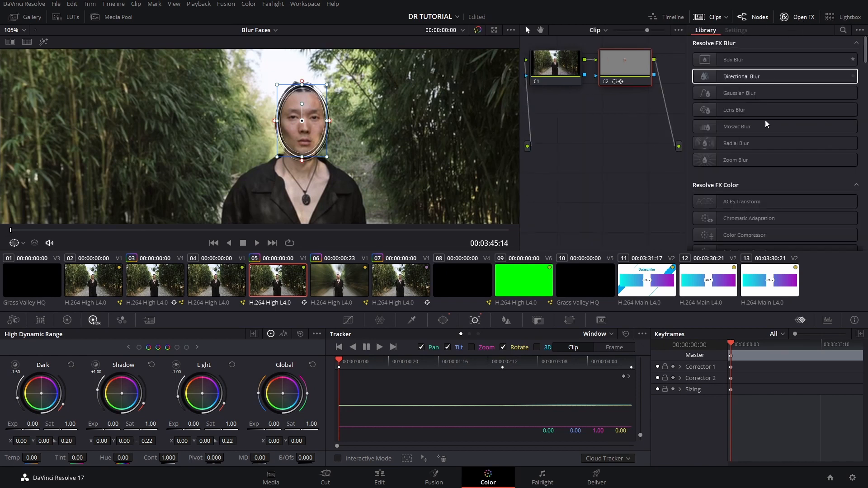
{"action": "left_click_drag", "start_coordinate": [740, 128], "coordinate": [643, 69]}
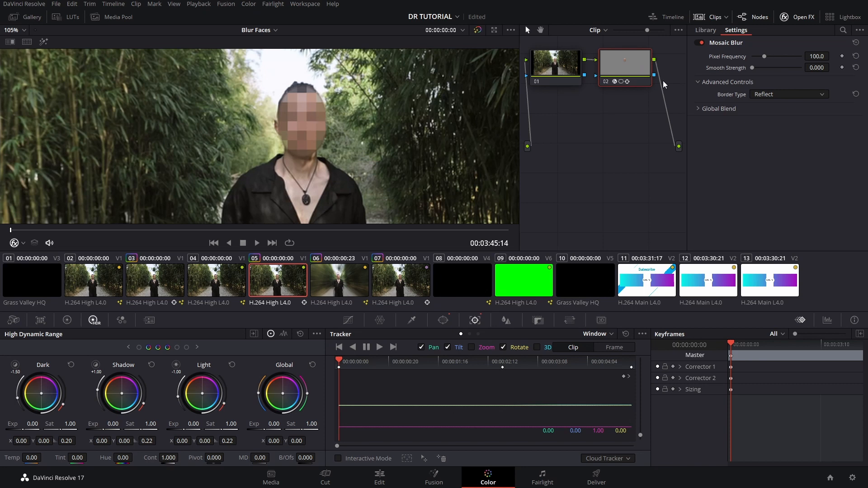
{"action": "key", "text": "space"}
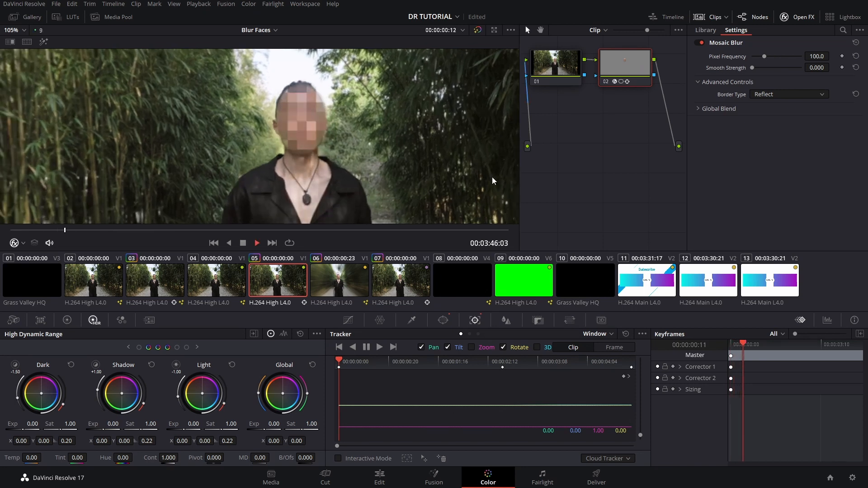
{"action": "key", "text": "space"}
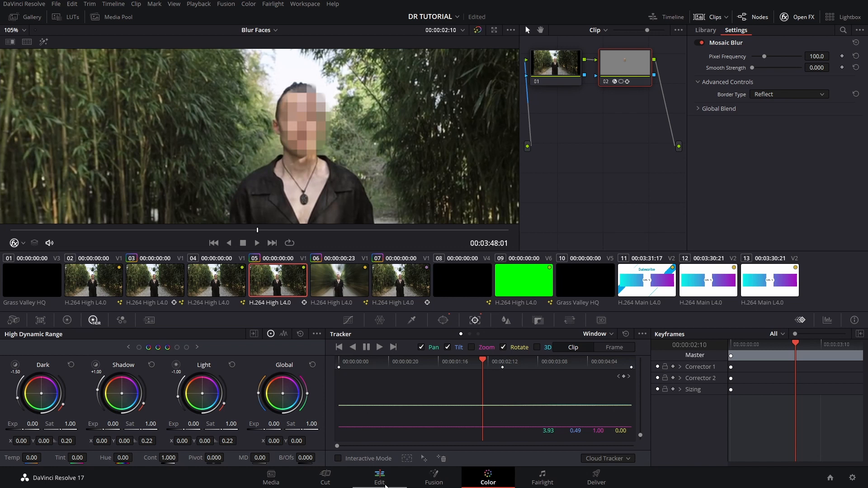
- Open the already blurred clip in the Fusion page and display the common settings of the MosaicBlur1 node
{"action": "left_click", "coordinate": [387, 485]}
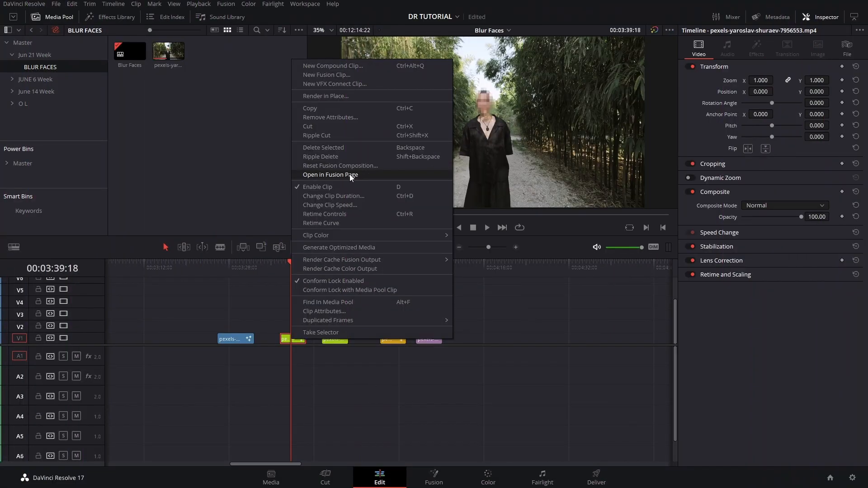
{"action": "left_click", "coordinate": [349, 175]}
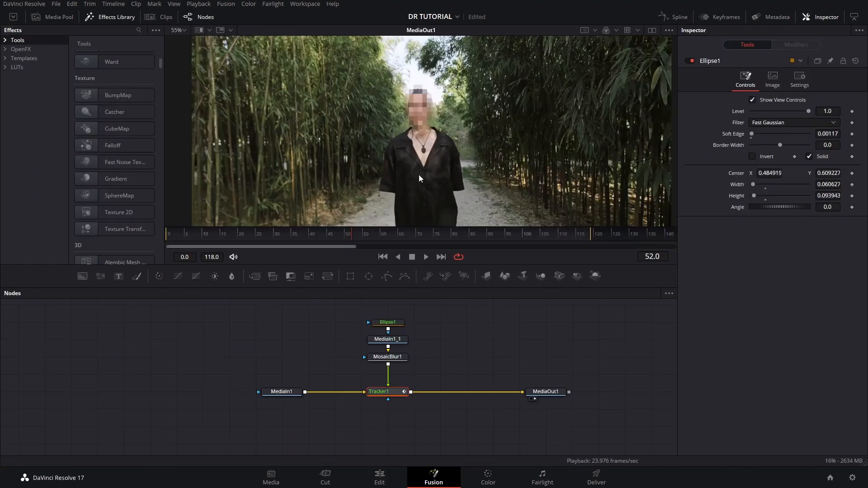
{"action": "left_click", "coordinate": [404, 357]}
{"action": "left_click", "coordinate": [785, 84]}
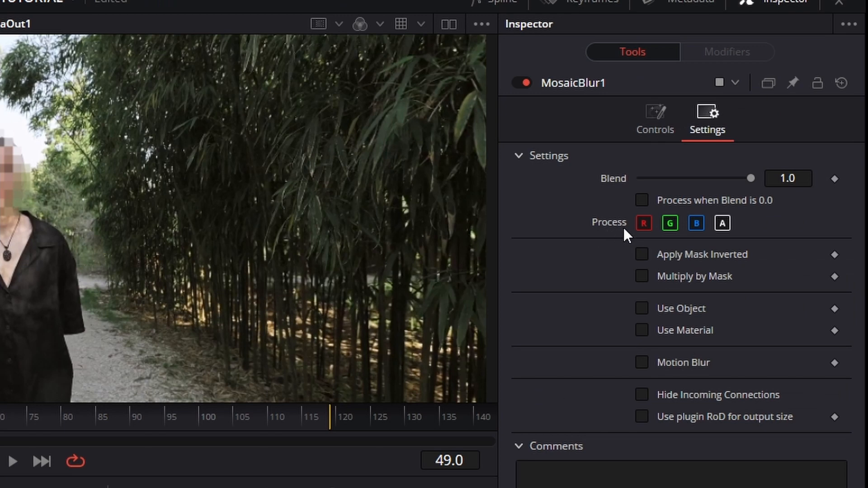
- Try turning off the red, blue and green Process channels of the mosaic blur
{"action": "left_click", "coordinate": [643, 223]}
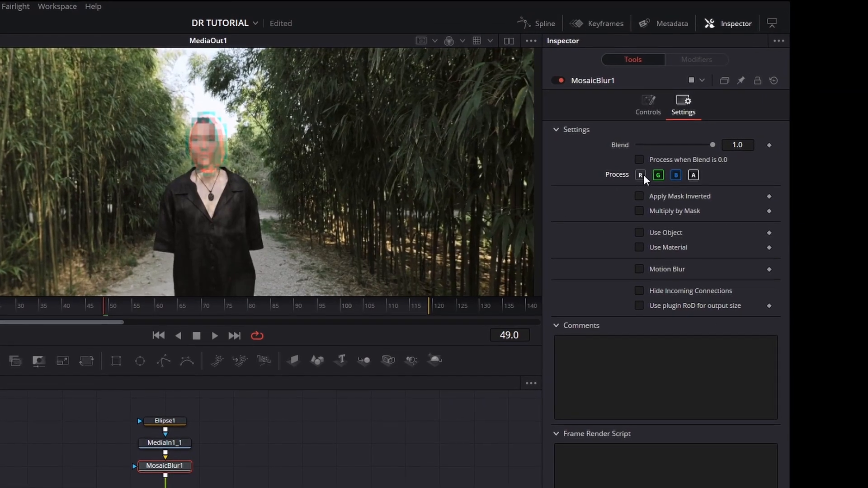
{"action": "left_click", "coordinate": [644, 176]}
{"action": "left_click", "coordinate": [676, 175]}
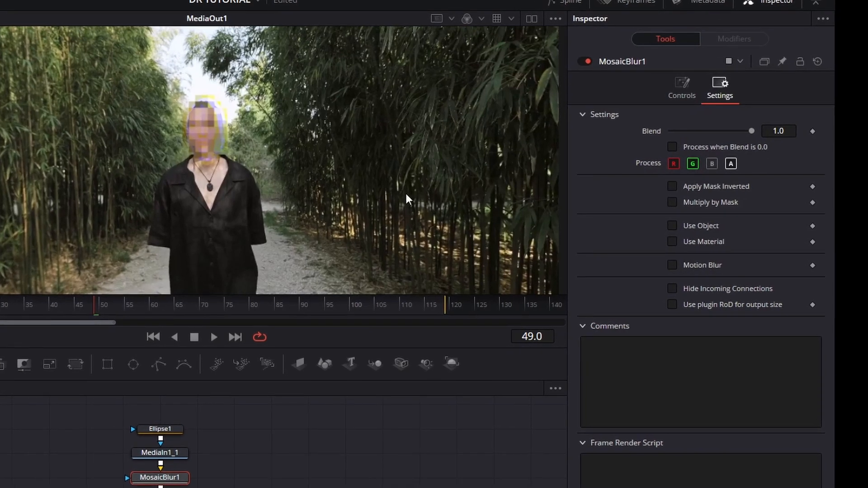
{"action": "left_click", "coordinate": [692, 163]}
{"action": "left_click", "coordinate": [32, 301]}
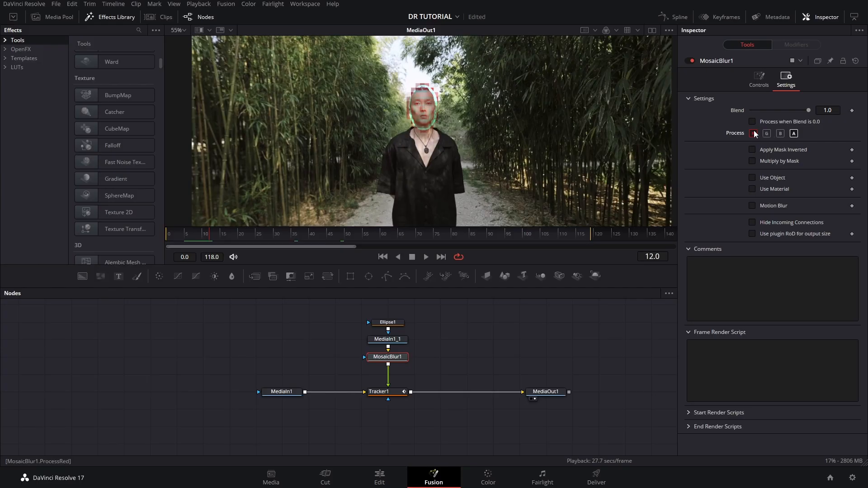
{"action": "left_click", "coordinate": [754, 133]}
- Play back the face with only the alpha channel processed, and re-enable the mosaic blur's red, green and blue channels
{"action": "key", "text": "space"}
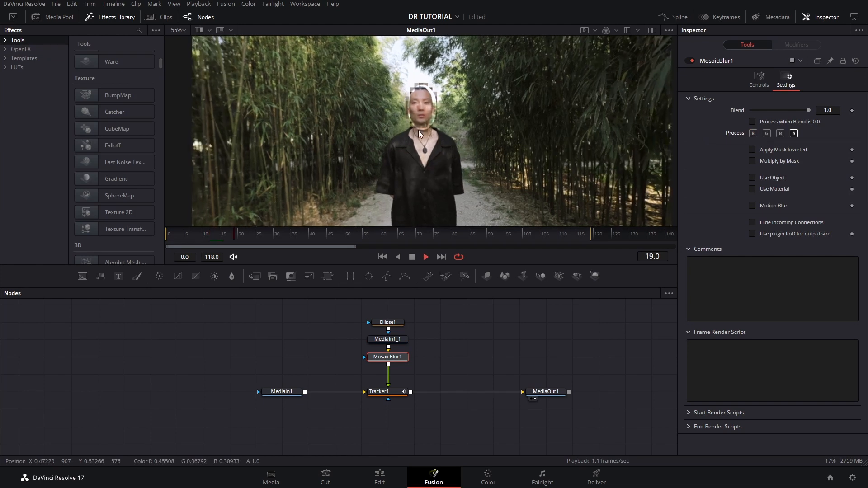
{"action": "scroll", "coordinate": [430, 114], "scroll_direction": "up", "scroll_amount": 4}
{"action": "scroll", "coordinate": [430, 114], "scroll_direction": "down", "scroll_amount": 6}
{"action": "key", "text": "space"}
{"action": "scroll", "coordinate": [429, 114], "scroll_direction": "up", "scroll_amount": 5}
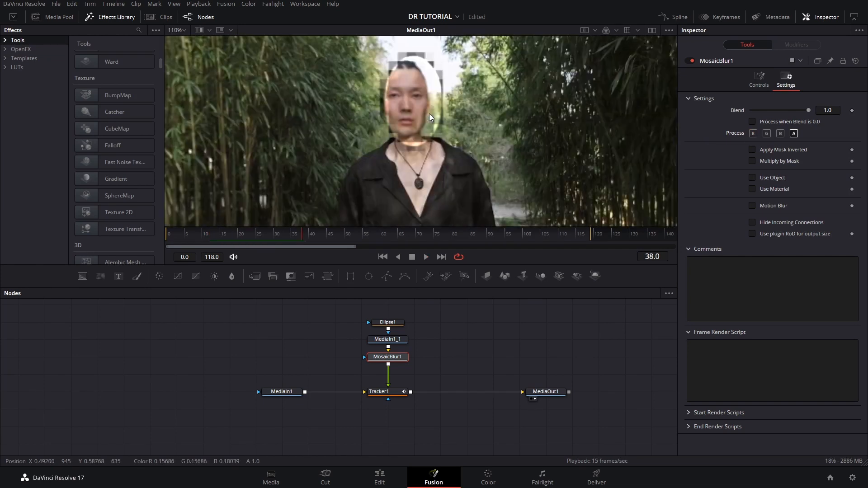
{"action": "left_click", "coordinate": [753, 133]}
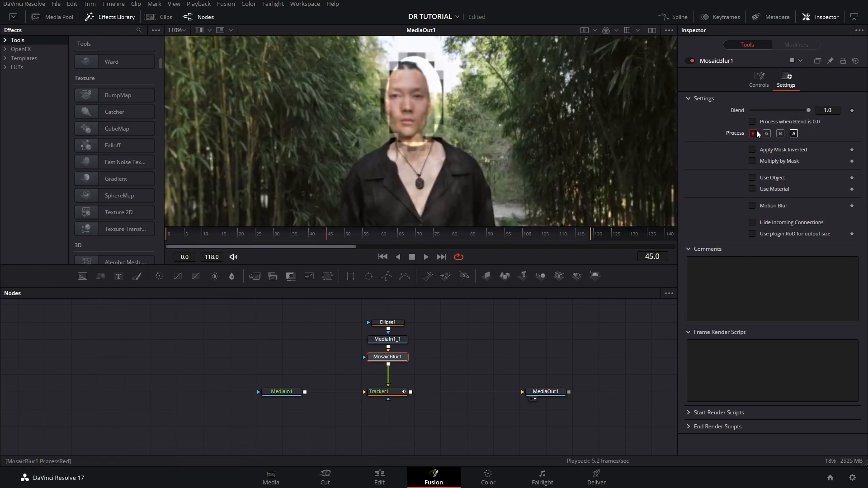
{"action": "left_click", "coordinate": [767, 133]}
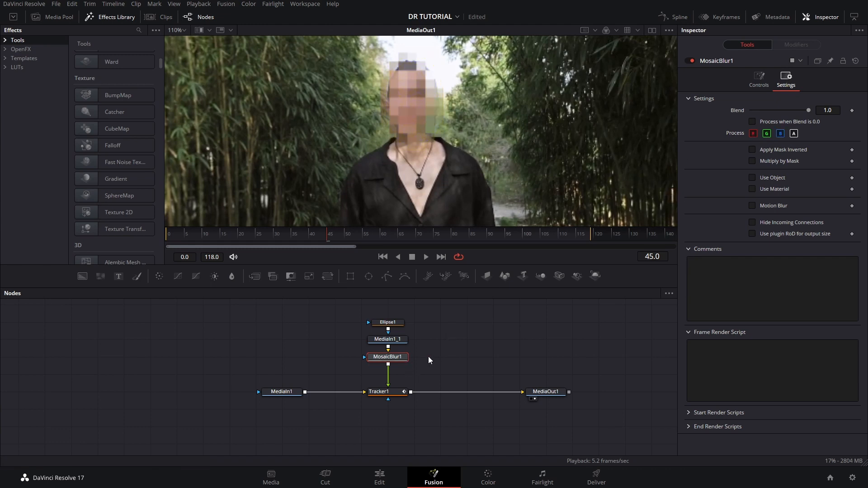
- Add a Glow node between MosaicBlur1 and Tracker1, and return the playhead to frame 0
{"action": "key", "text": "shift+space"}
{"action": "type", "text": "blur"}
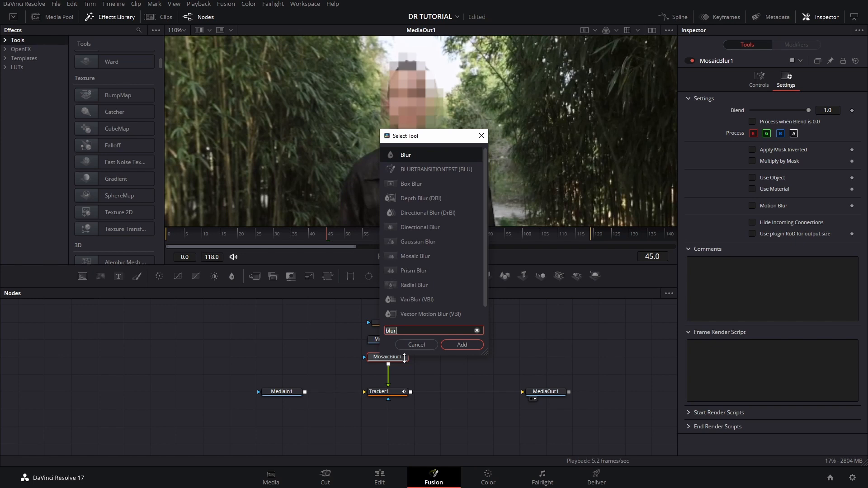
{"action": "key", "text": "BackSpace"}
{"action": "key", "text": "BackSpace"}
{"action": "key", "text": "BackSpace"}
{"action": "key", "text": "BackSpace"}
{"action": "type", "text": "glow"}
{"action": "key", "text": "Return"}
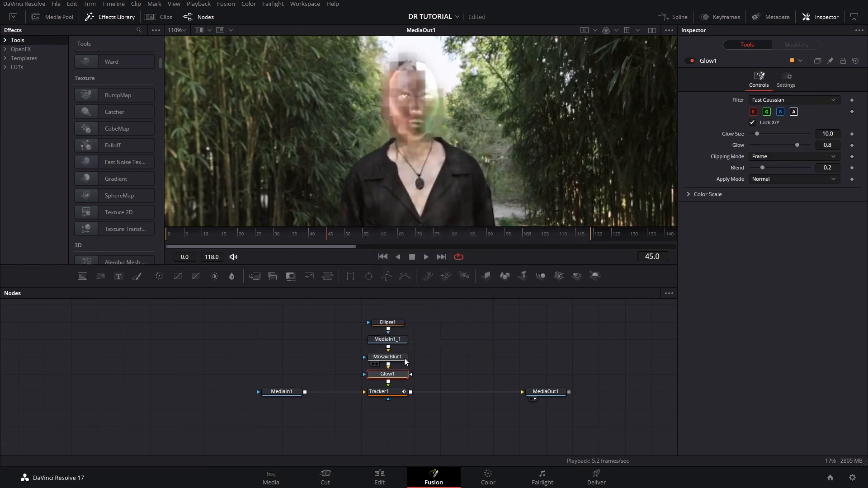
{"action": "left_click_drag", "start_coordinate": [193, 236], "coordinate": [165, 241]}
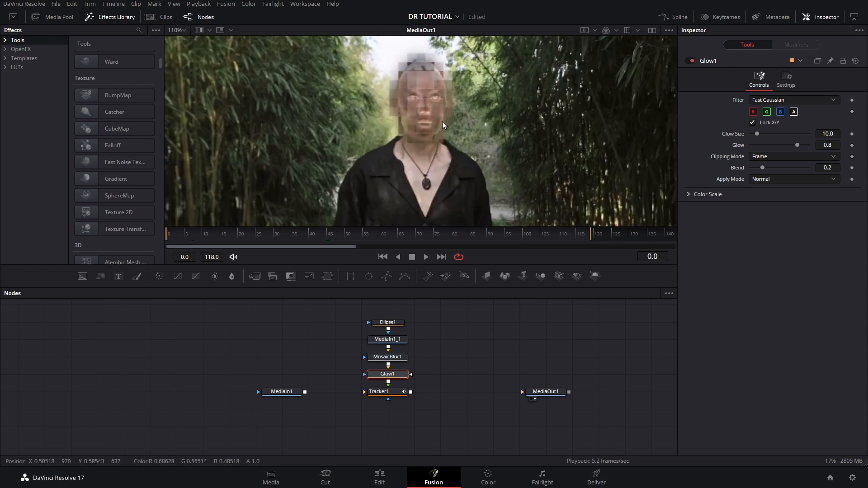
- Try detaching MosaicBlur1 and Glow1 from the chain, and reinsert Glow1 between MosaicBlur1 and Tracker1
{"action": "left_click_drag", "start_coordinate": [395, 375], "coordinate": [390, 377]}
{"action": "left_click_drag", "start_coordinate": [442, 359], "coordinate": [474, 375]}
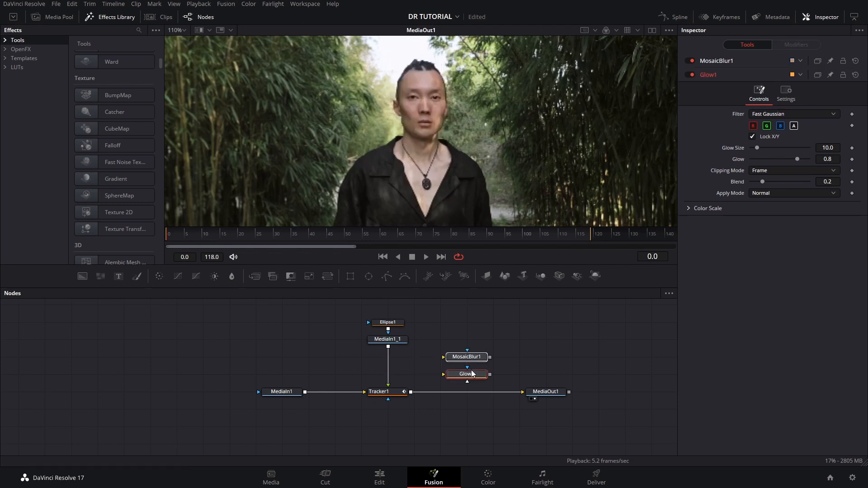
{"action": "key", "text": "ctrl+z"}
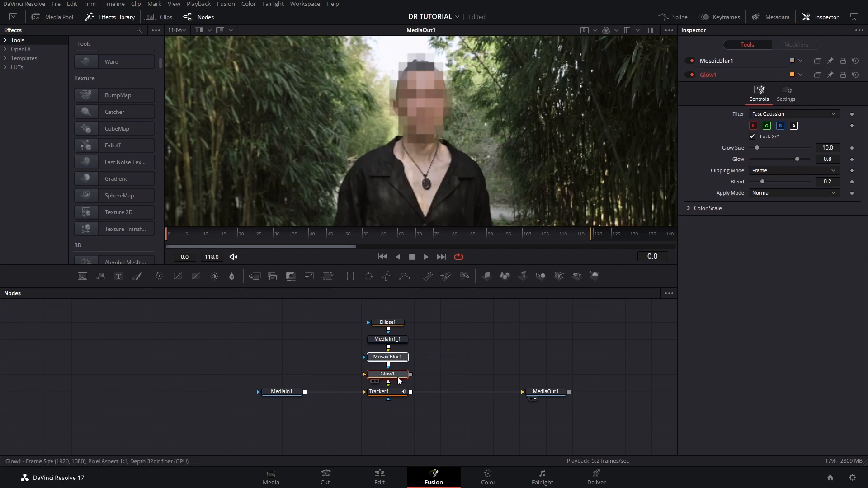
{"action": "left_click", "coordinate": [414, 364]}
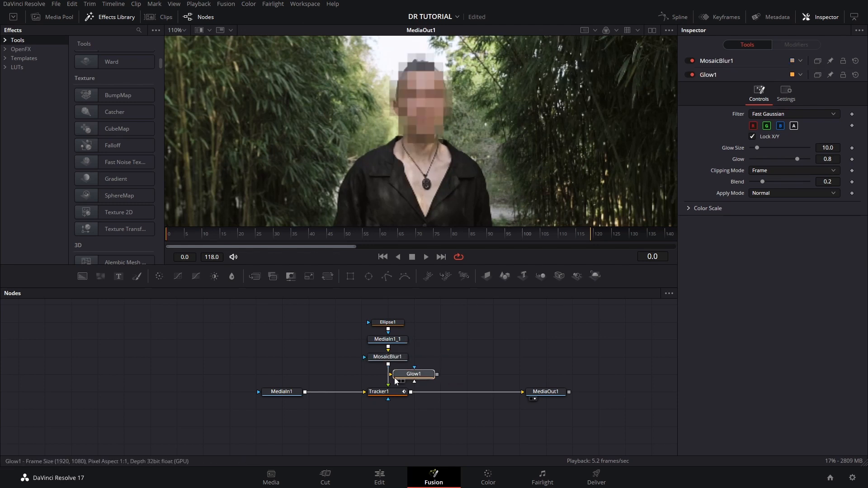
{"action": "left_click", "coordinate": [400, 376]}
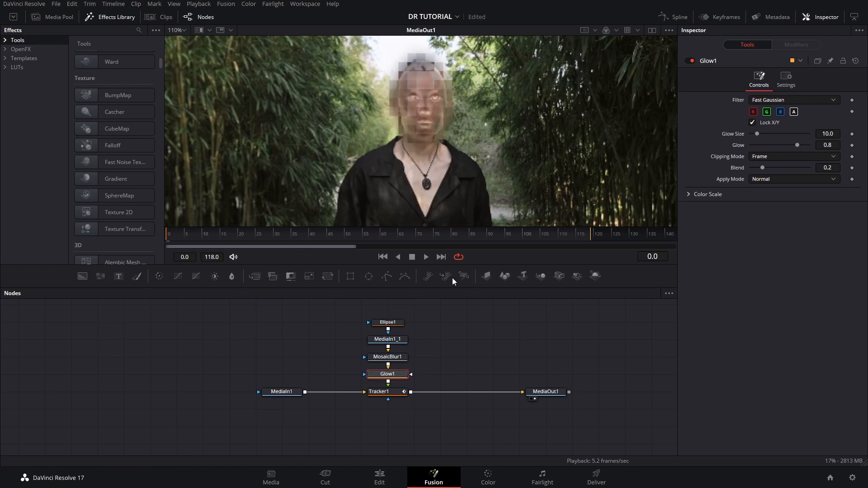
- Test Glow1 with its red, green and blue channels switched off, and leave only the green channel disabled
{"action": "scroll", "coordinate": [426, 86], "scroll_direction": "up", "scroll_amount": 5}
{"action": "scroll", "coordinate": [430, 99], "scroll_direction": "down", "scroll_amount": 5}
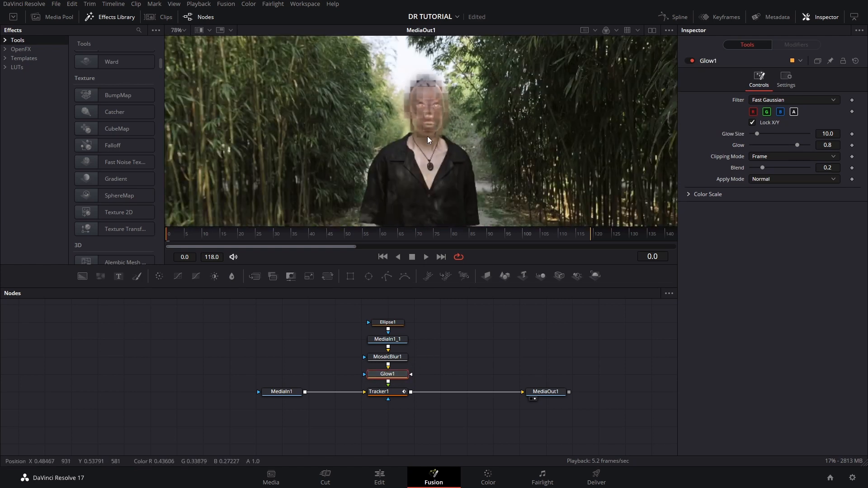
{"action": "scroll", "coordinate": [413, 121], "scroll_direction": "down", "scroll_amount": 2}
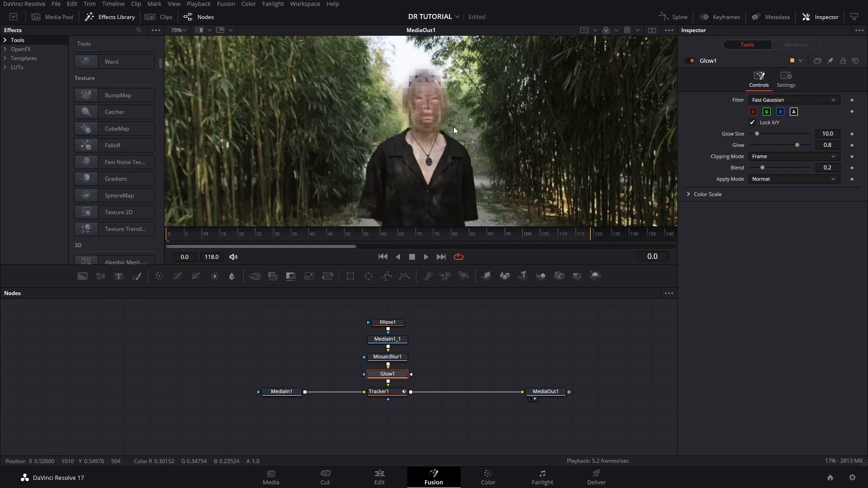
{"action": "left_click", "coordinate": [753, 112]}
{"action": "left_click", "coordinate": [751, 121]}
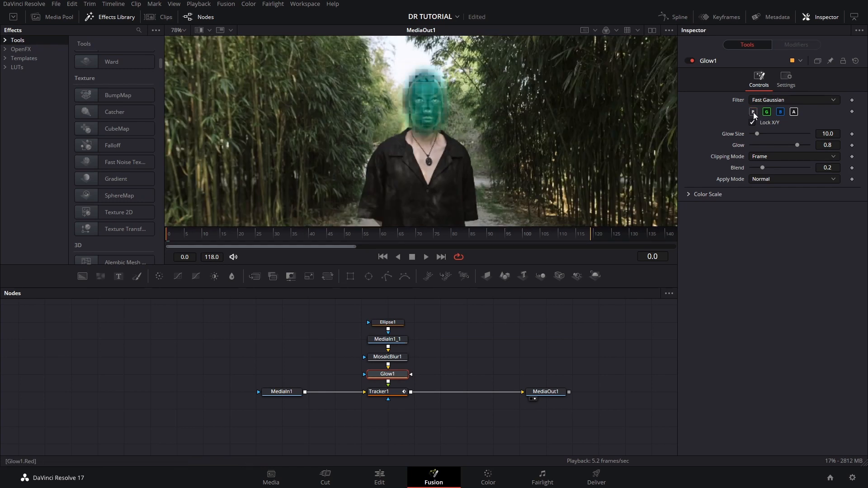
{"action": "left_click", "coordinate": [754, 112]}
{"action": "left_click", "coordinate": [767, 112]}
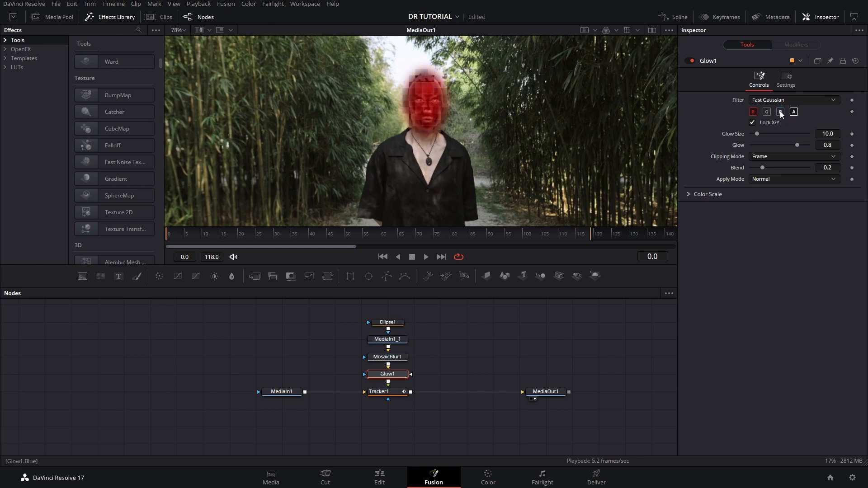
{"action": "left_click", "coordinate": [781, 113]}
{"action": "left_click", "coordinate": [769, 113]}
{"action": "left_click", "coordinate": [770, 113]}
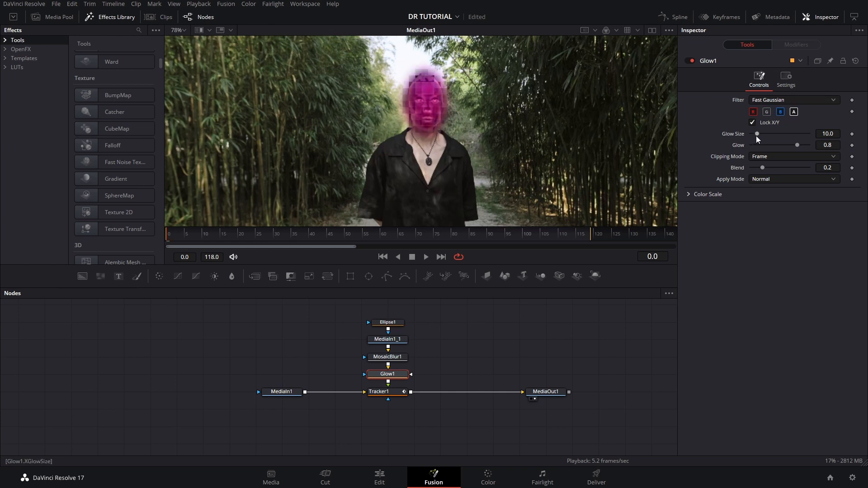
- Set Glow1's Glow Size to 11.8 and shift the nodes from Ellipse1 to Glow1 upward, away from Tracker1
{"action": "left_click_drag", "start_coordinate": [757, 134], "coordinate": [769, 135]}
{"action": "left_click_drag", "start_coordinate": [438, 318], "coordinate": [397, 354]}
{"action": "left_click", "coordinate": [427, 360]}
{"action": "left_click", "coordinate": [400, 360]}
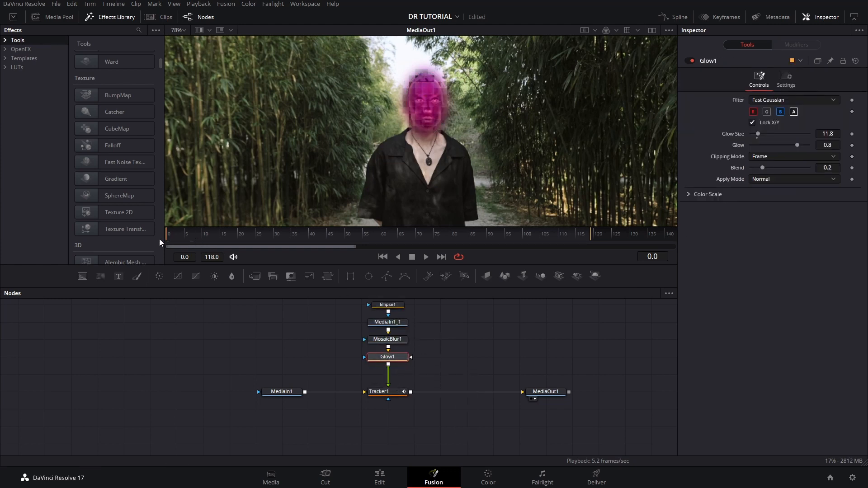
- Play the clip to check the colored glow, and raise Glow1's Blend to 0.457
{"action": "key", "text": "space"}
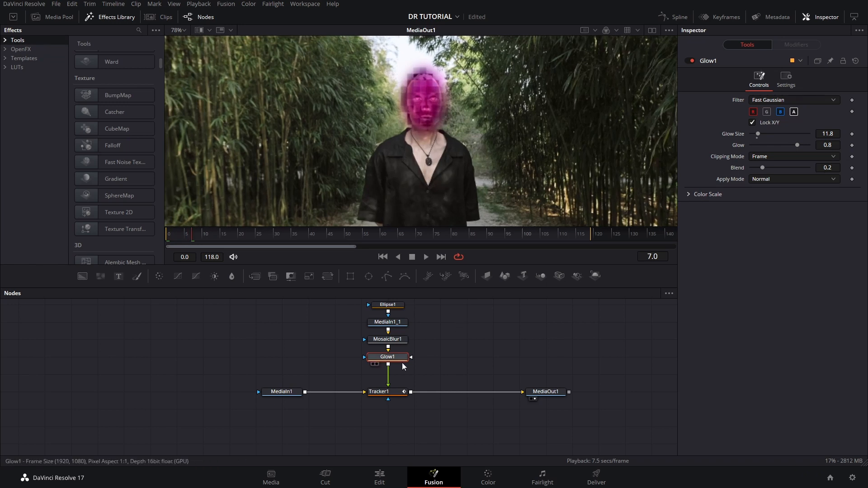
{"action": "left_click_drag", "start_coordinate": [761, 167], "coordinate": [796, 169]}
{"action": "left_click_drag", "start_coordinate": [460, 357], "coordinate": [390, 356]}
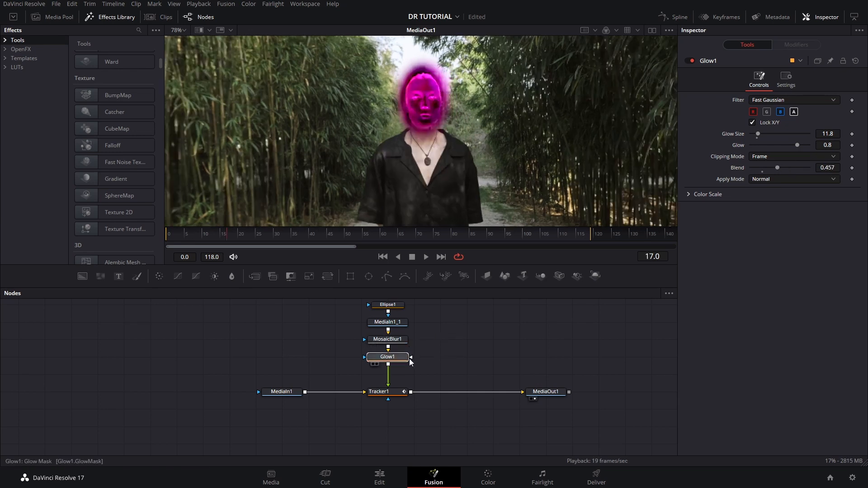